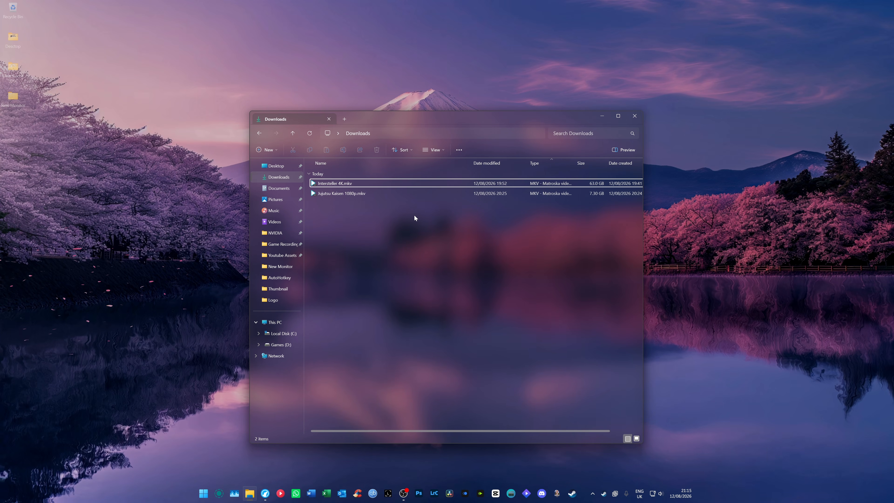
pyautogui.click(389, 174)
pyautogui.click(401, 251)
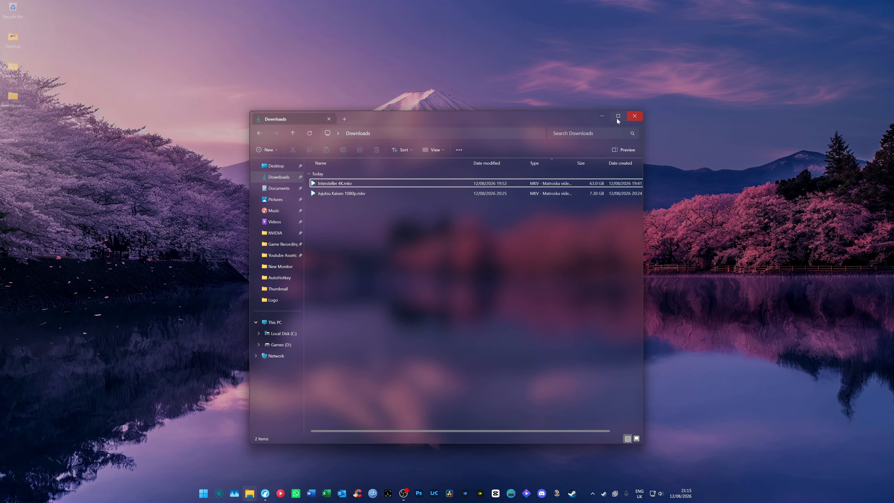
# Download MPC-HC.2.8.0.x64.exe from the latest release on the clsid2/mpc-hc GitHub page
pyautogui.click(603, 116)
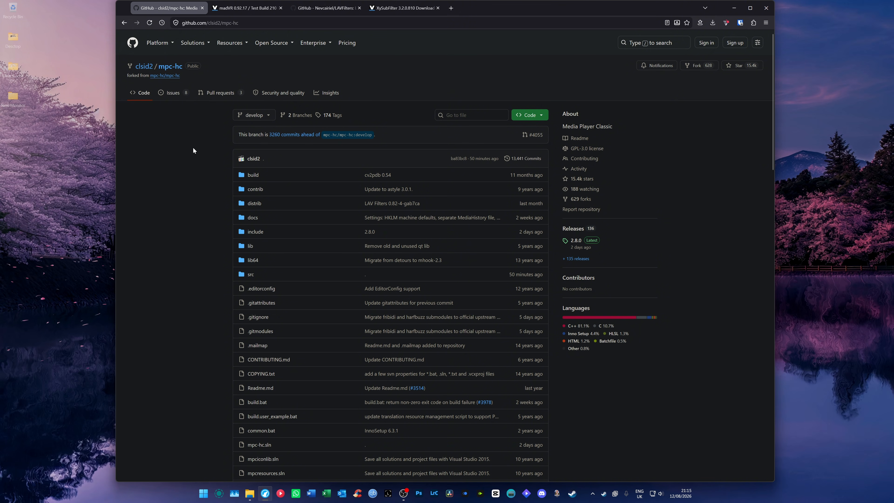
pyautogui.click(576, 241)
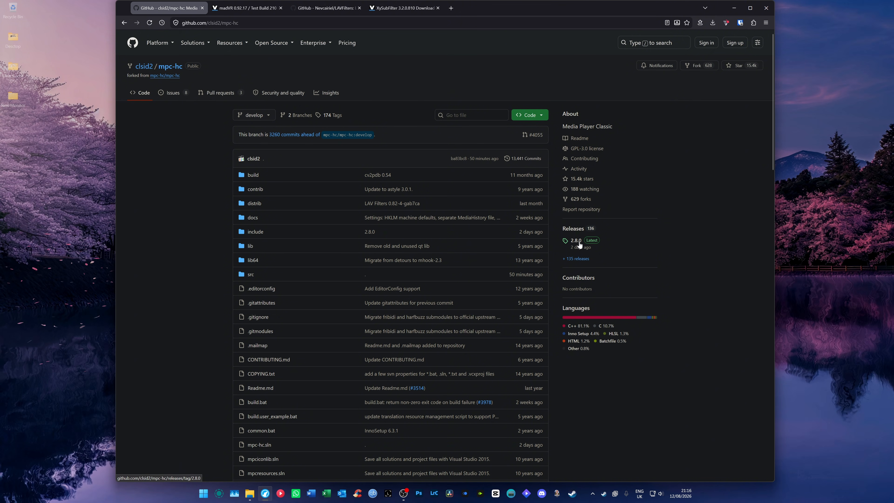
pyautogui.scroll(-20, 368, 286)
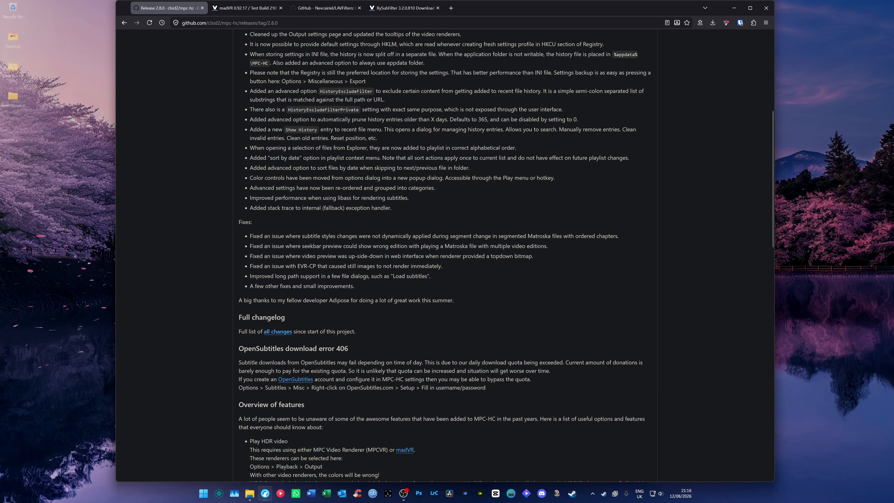
pyautogui.scroll(-2, 367, 286)
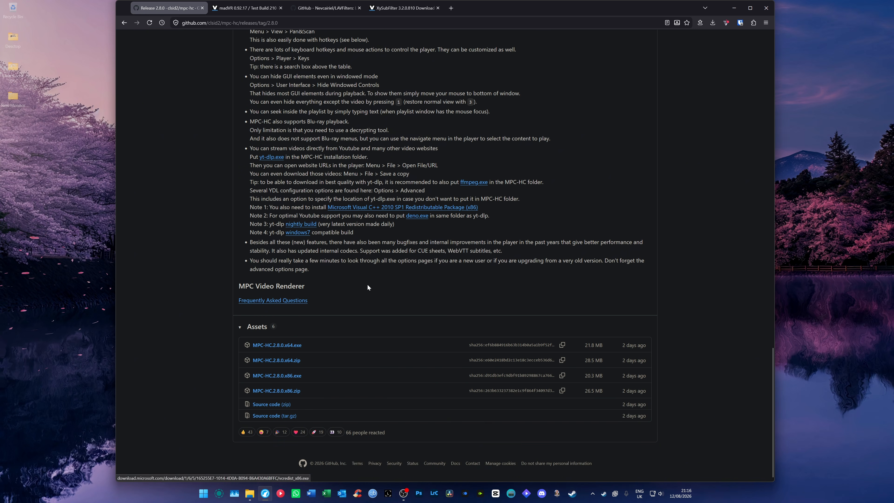
pyautogui.click(282, 345)
# Download madVR 0.92.17 from its VideoHelp page, resolving the duplicate download prompt
pyautogui.click(239, 11)
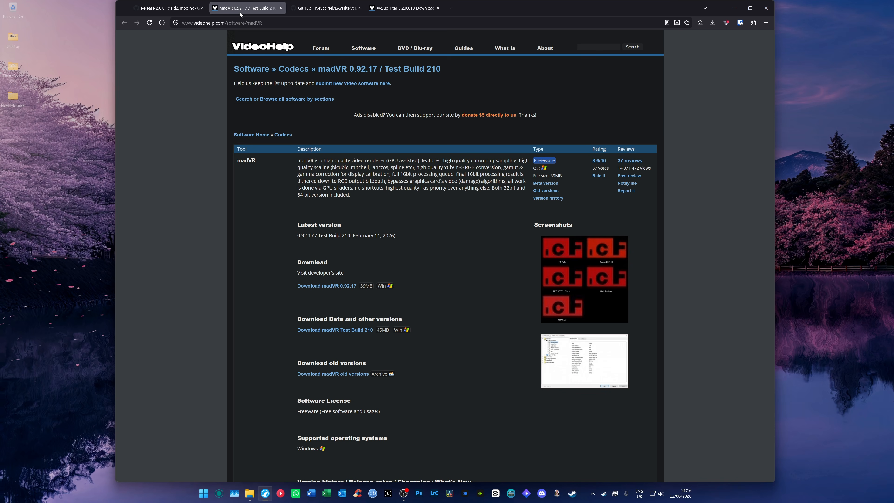
pyautogui.click(323, 286)
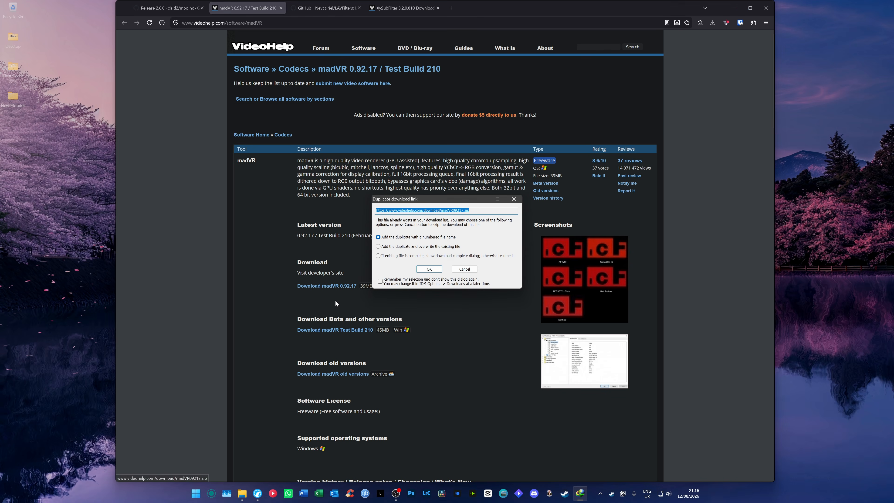
pyautogui.click(419, 277)
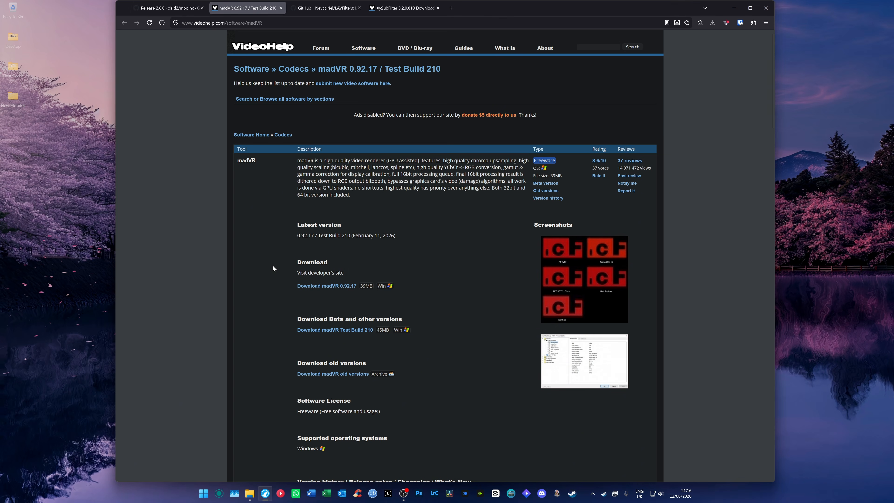
# Download LAVFilters-0.82-x64.zip from the latest release on the Nevcairiel/LAVFilters GitHub page
pyautogui.hotkey('ctrl', 'Tab')
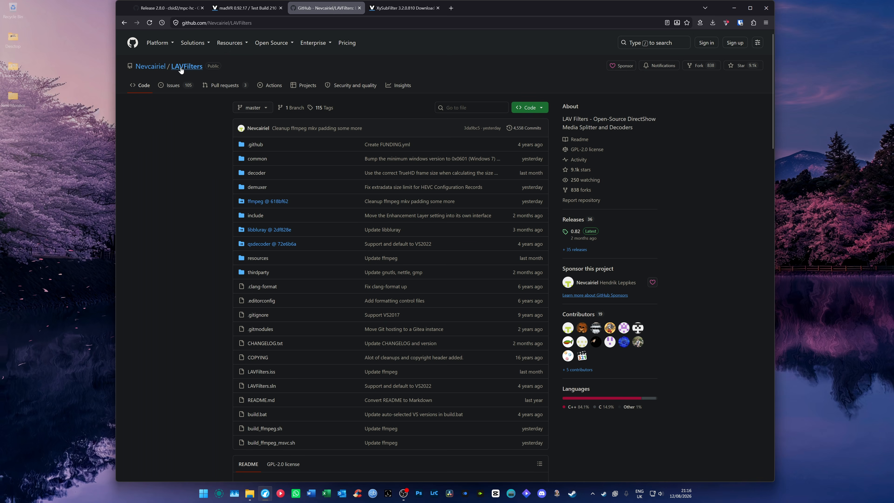
pyautogui.click(574, 231)
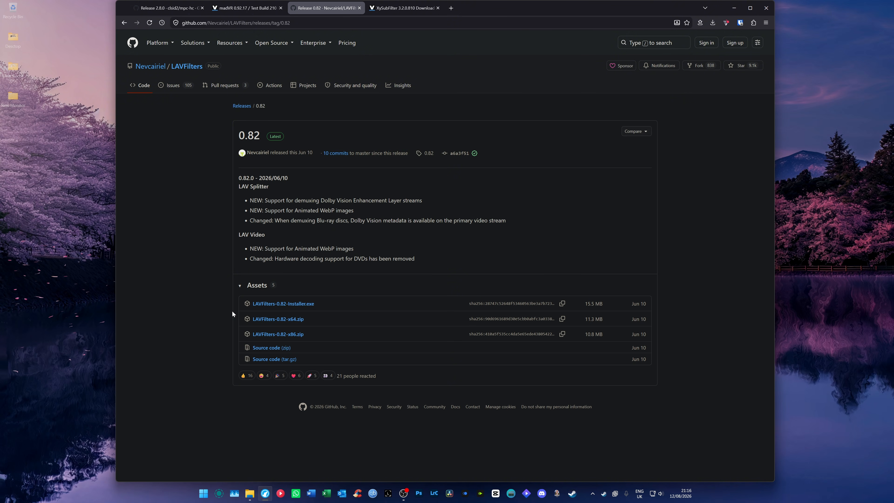
pyautogui.click(300, 319)
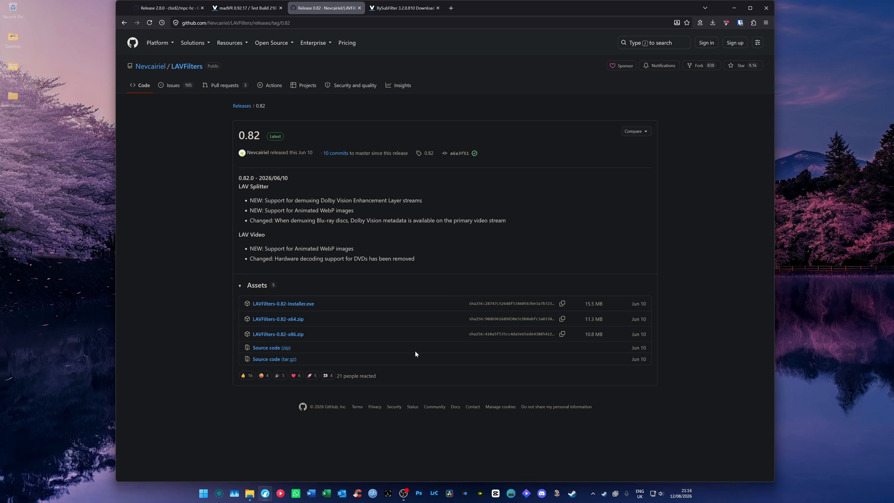
# Download XySubFilter 3.2.0.810 from its VideoHelp page and return to the Downloads folder
pyautogui.click(392, 11)
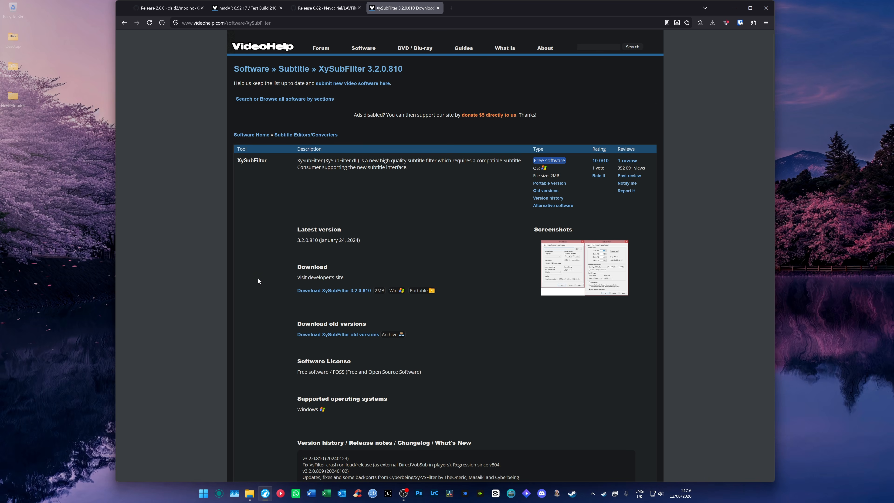
pyautogui.click(764, 8)
pyautogui.click(250, 493)
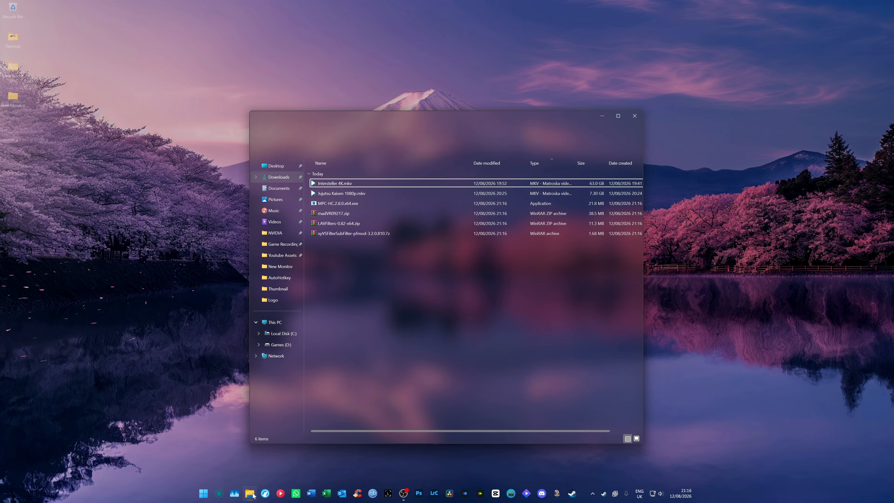
# Refresh the Downloads folder and sort its files by date modified, oldest first
pyautogui.moveTo(409, 274); pyautogui.dragTo(350, 202)
pyautogui.rightClick(384, 279)
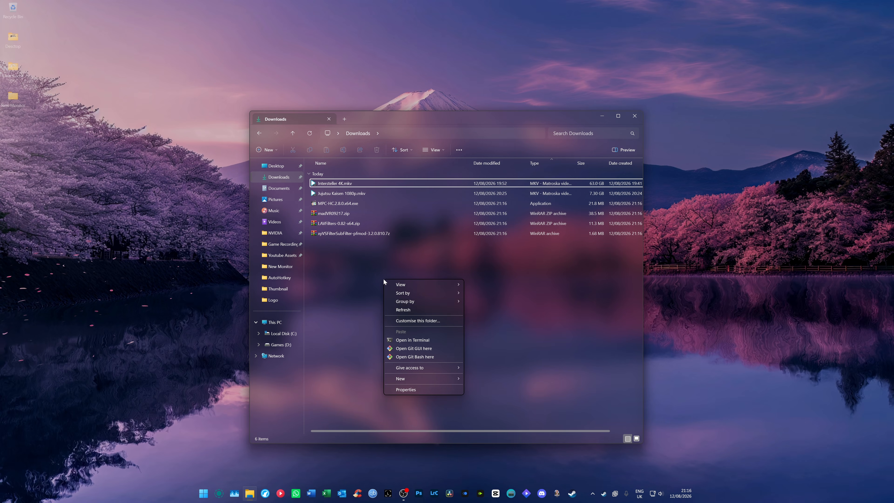
pyautogui.click(414, 310)
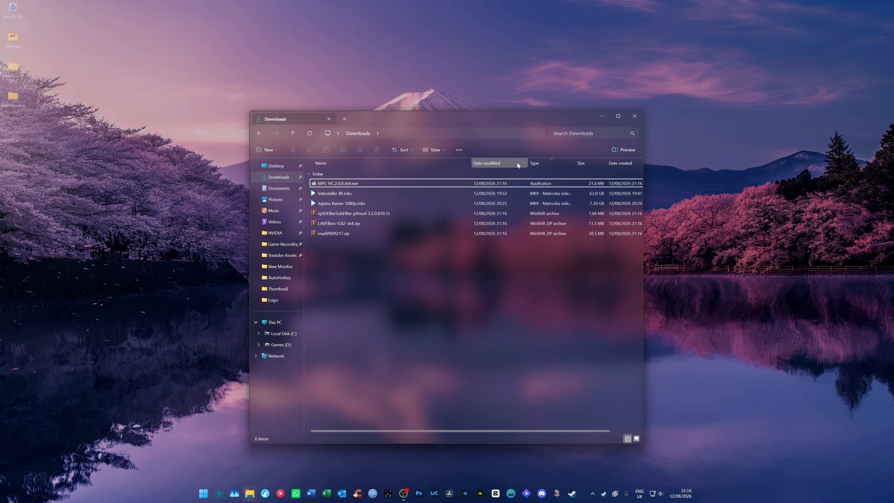
pyautogui.click(511, 163)
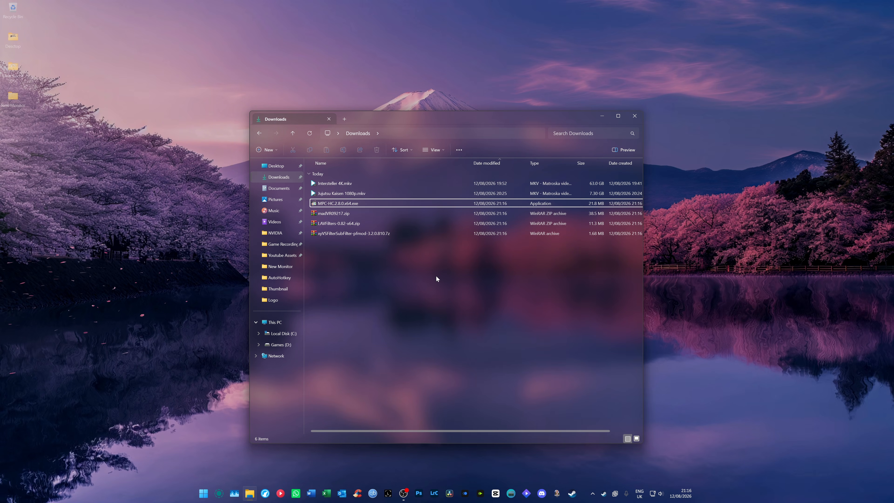
pyautogui.moveTo(380, 252); pyautogui.dragTo(334, 205)
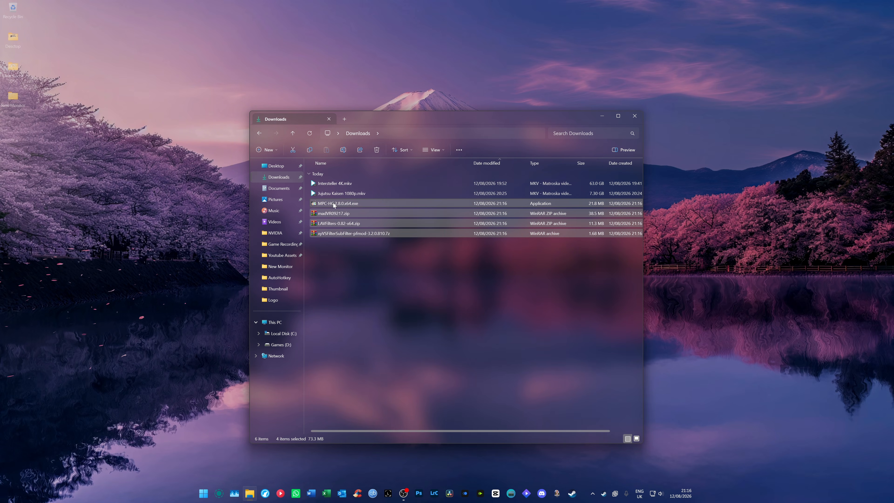
pyautogui.click(372, 292)
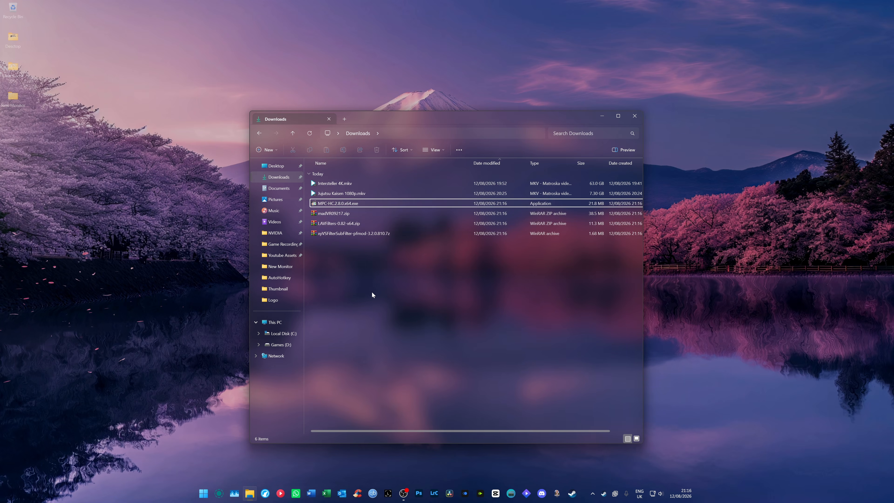
# Install MPC-HC with the downloaded MPC-HC.2.8.0.x64.exe installer and launch the player
pyautogui.doubleClick(327, 204)
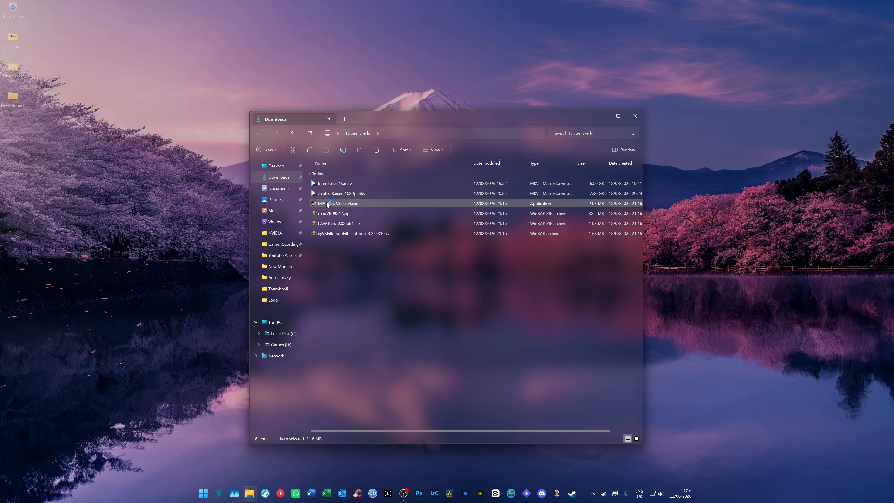
pyautogui.click(455, 263)
pyautogui.click(394, 280)
pyautogui.click(485, 298)
pyautogui.click(484, 298)
pyautogui.click(485, 298)
pyautogui.click(483, 299)
pyautogui.click(482, 298)
pyautogui.click(486, 299)
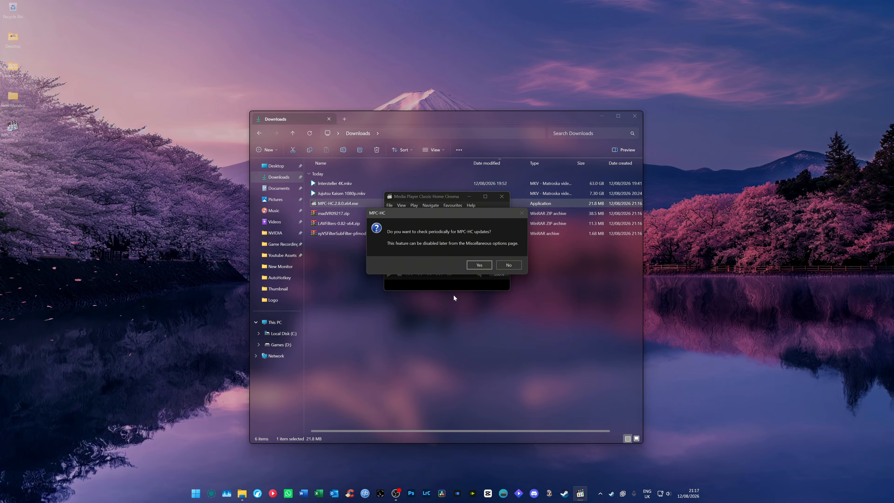
# Decline periodic MPC-HC update checks and delete the MPC-HC.2.8.0.x64.exe installer from the Downloads folder
pyautogui.click(507, 263)
pyautogui.click(502, 196)
pyautogui.click(344, 204)
pyautogui.press('Delete')
# Find the MPC-HC x64 app through a system search for "mpc" and open its installation folder in Program Files
pyautogui.press('super')
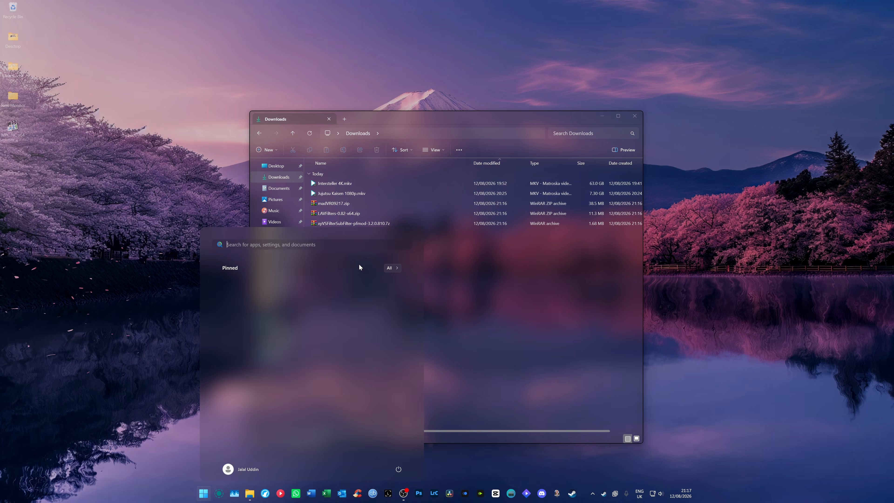
pyautogui.write('mpc')
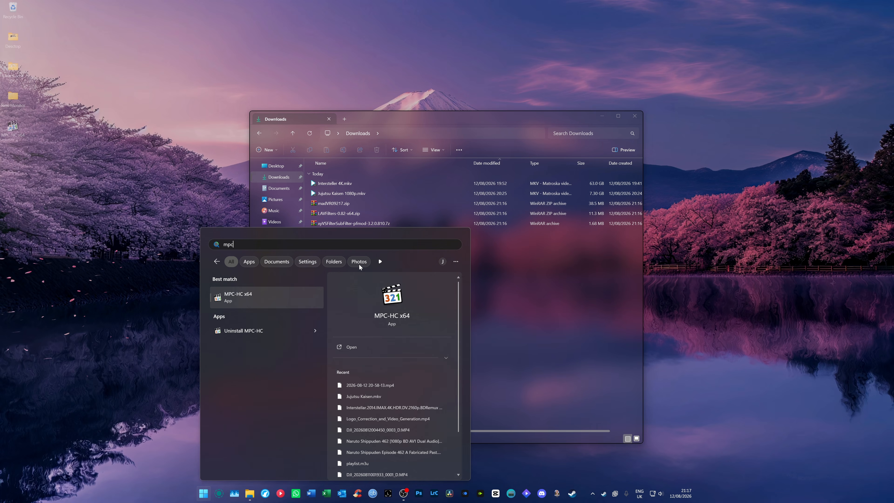
pyautogui.rightClick(248, 302)
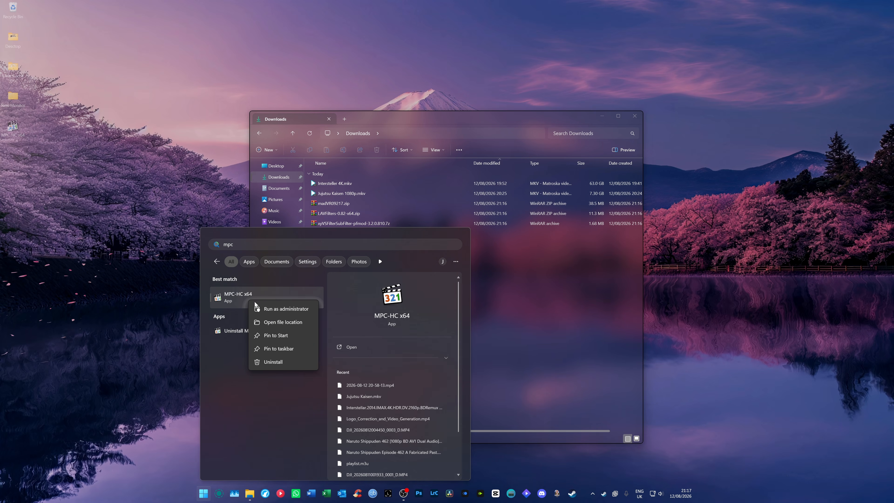
pyautogui.click(278, 323)
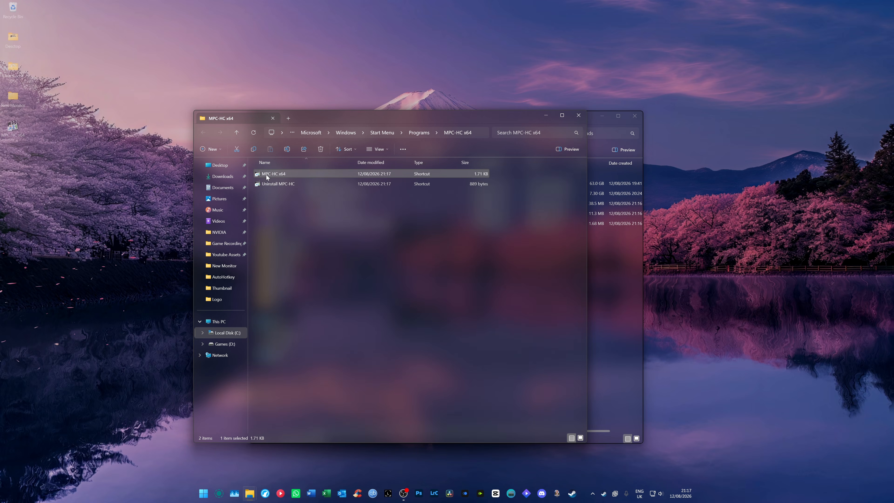
pyautogui.rightClick(266, 175)
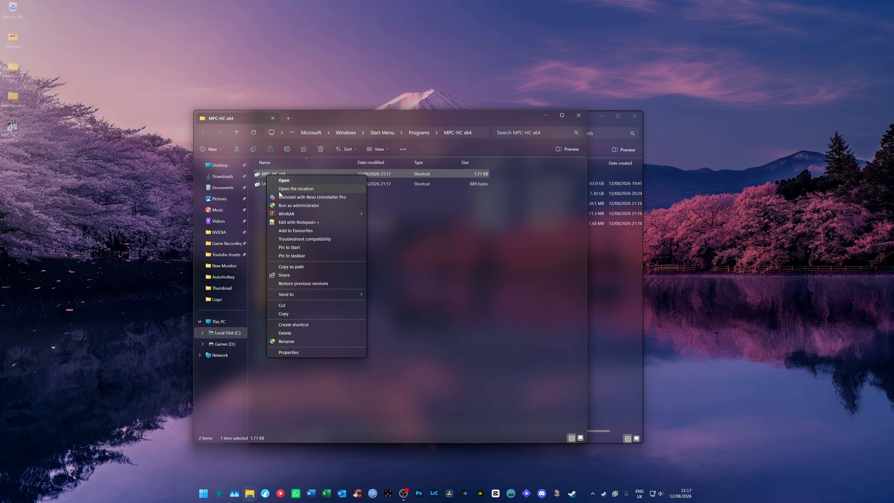
pyautogui.click(285, 190)
pyautogui.moveTo(347, 350); pyautogui.dragTo(291, 168)
pyautogui.click(330, 365)
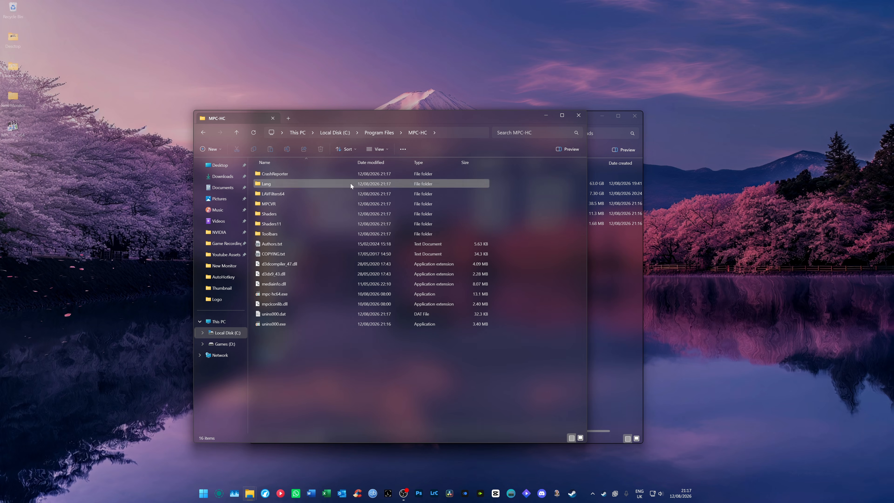
# Arrange the MPC-HC program folder and the Downloads folder windows side by side
pyautogui.moveTo(366, 114); pyautogui.dragTo(242, 109)
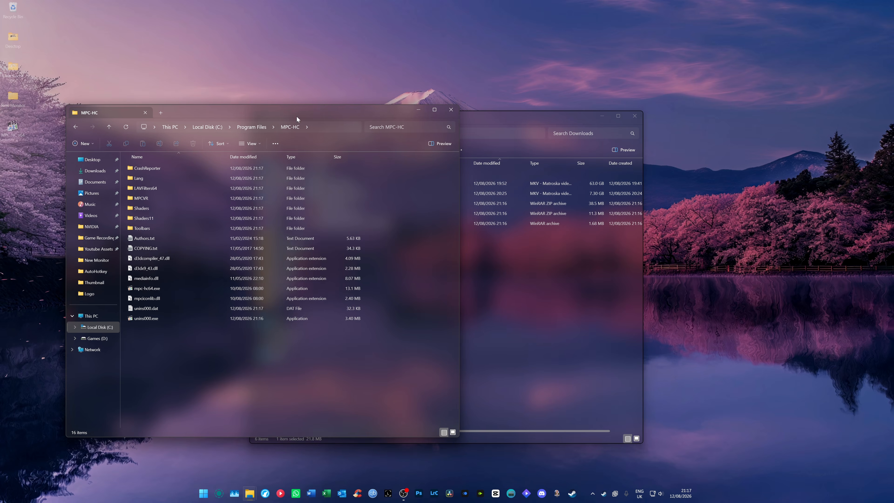
pyautogui.moveTo(478, 123); pyautogui.dragTo(732, 113)
pyautogui.moveTo(398, 112)
pyautogui.mouseDown()
pyautogui.moveTo(378, 110)
pyautogui.moveTo(385, 110)
pyautogui.mouseUp()
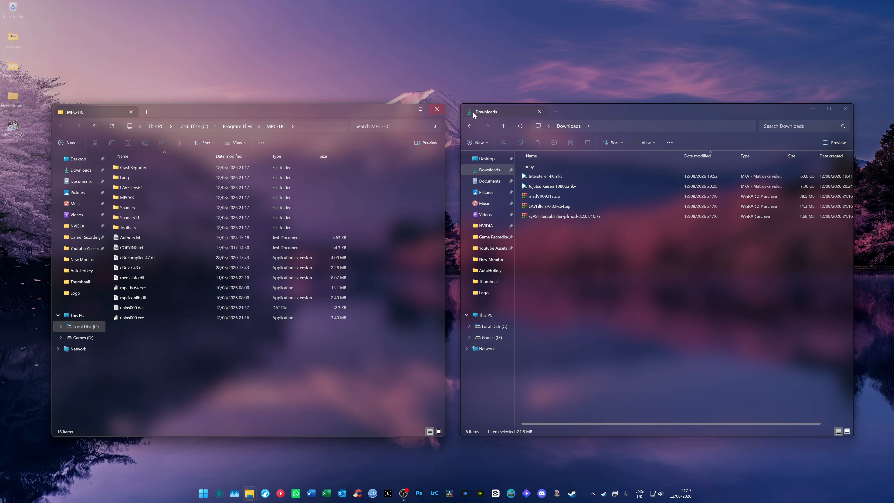
pyautogui.moveTo(630, 109); pyautogui.dragTo(627, 111)
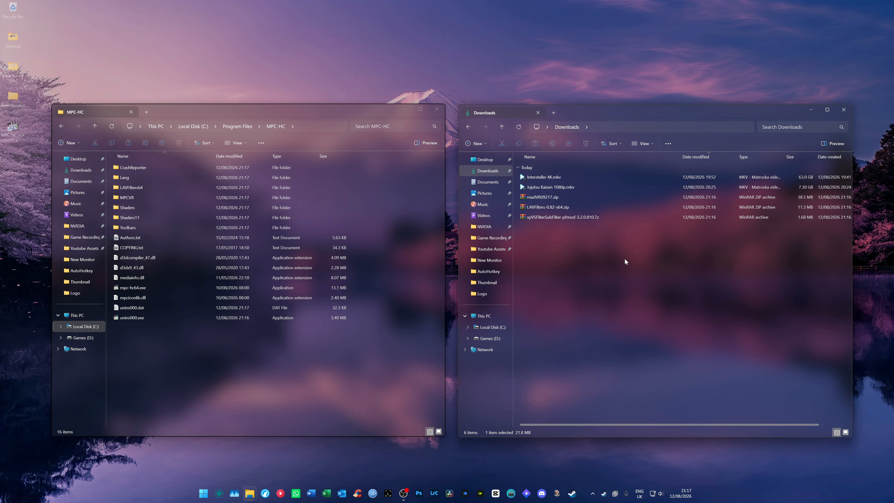
# Extract madVR09217.zip into its own folder in Downloads
pyautogui.rightClick(544, 198)
pyautogui.moveTo(567, 211)
pyautogui.click(657, 232)
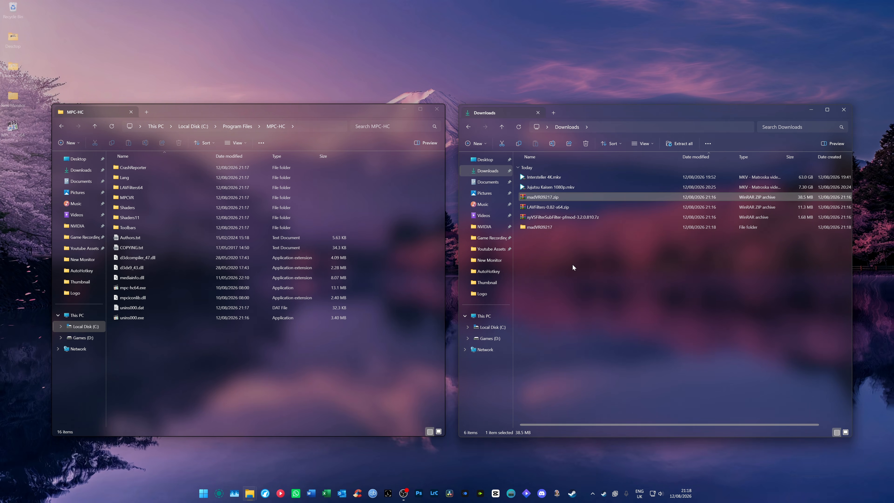
# Rename the extracted madVR09217 folder to madVR and move it into the MPC-HC program folder with administrator permission
pyautogui.click(533, 229)
pyautogui.press('F2')
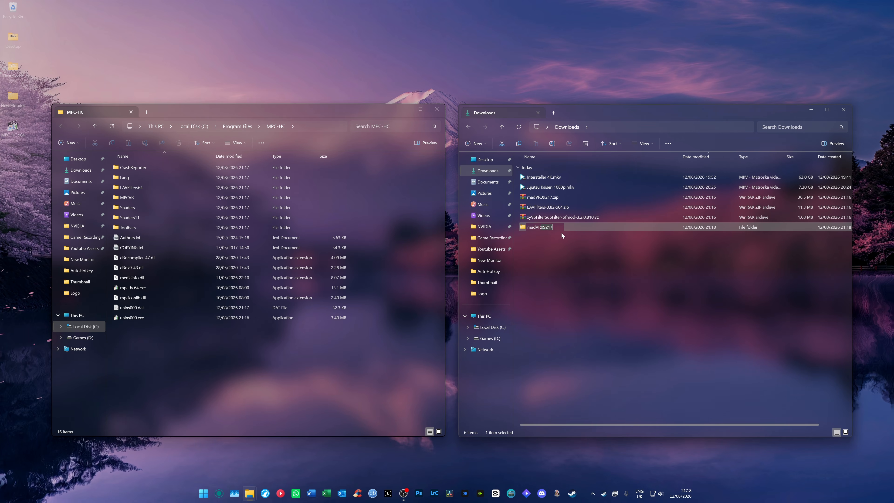
pyautogui.press('BackSpace')
pyautogui.press('BackSpace')
pyautogui.press('BackSpace')
pyautogui.press('BackSpace')
pyautogui.press('BackSpace')
pyautogui.press('Return')
pyautogui.moveTo(535, 229); pyautogui.dragTo(310, 363)
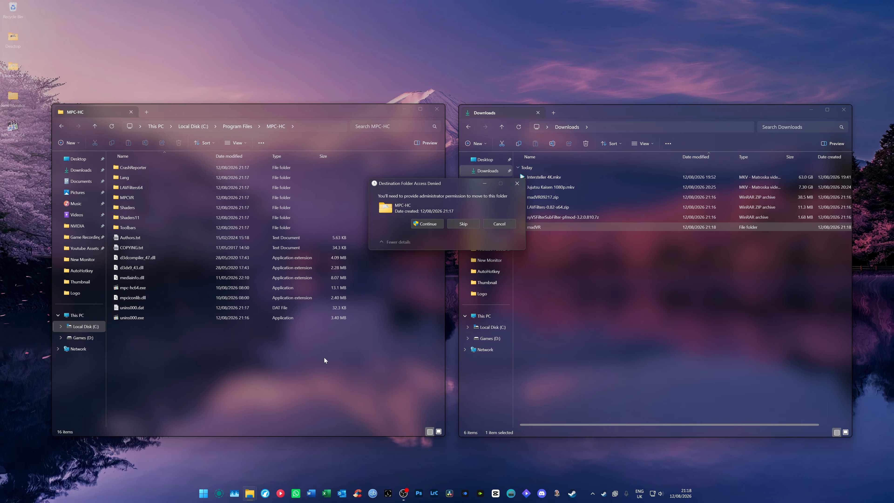
pyautogui.click(427, 224)
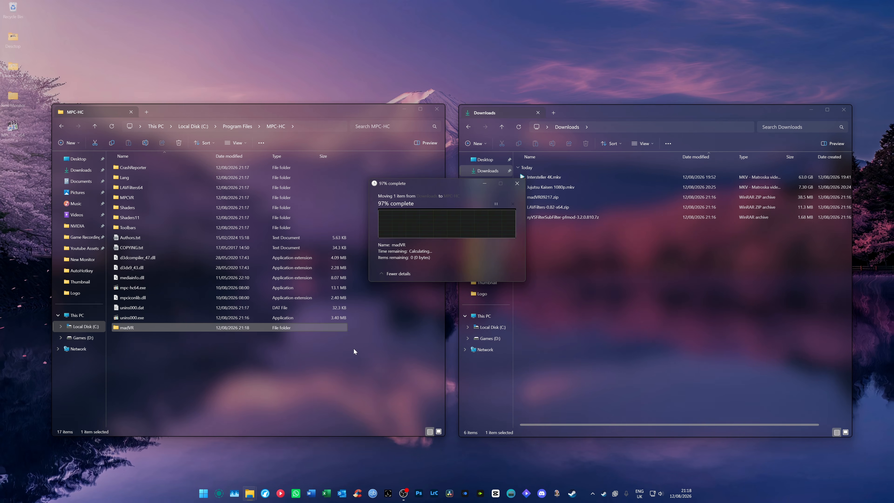
# Extract LAVFilters-0.82-x64.zip into its own folder and rename that folder to LAVFilters
pyautogui.rightClick(558, 208)
pyautogui.moveTo(598, 222)
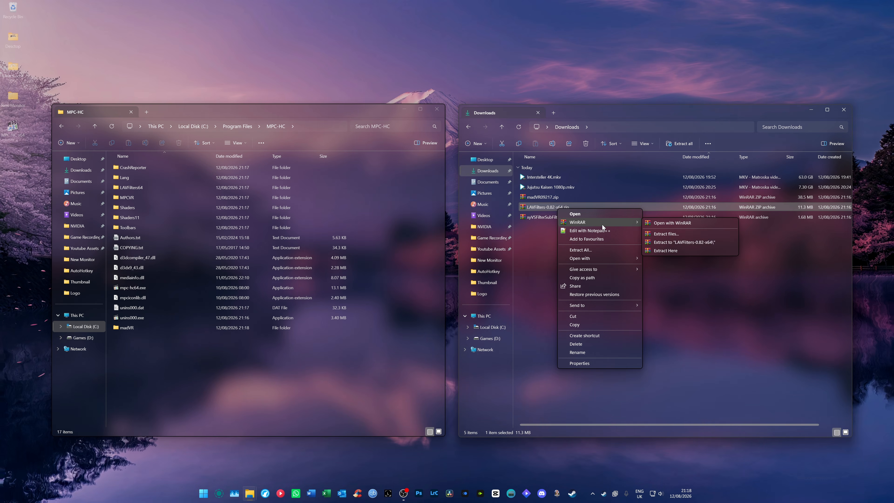
pyautogui.click(664, 242)
pyautogui.click(614, 231)
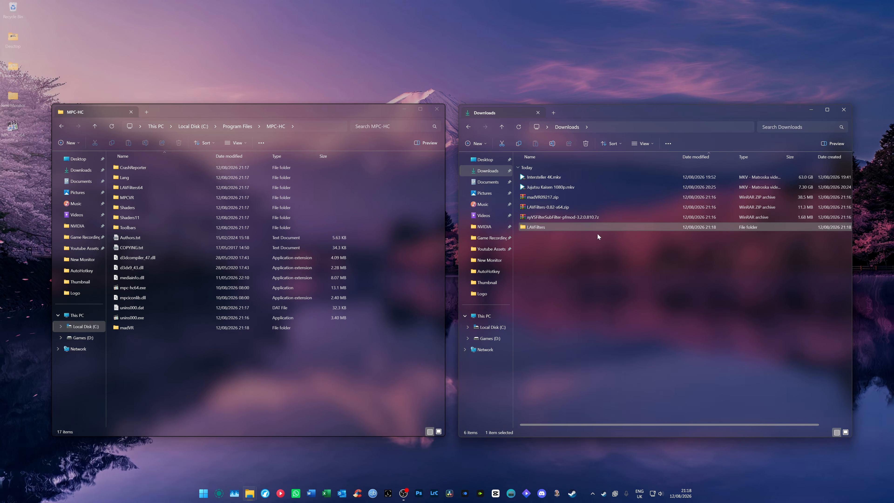
# Move the LAVFilters folder from Downloads into the MPC-HC program folder with administrator permission
pyautogui.moveTo(564, 227); pyautogui.dragTo(401, 306)
pyautogui.click(427, 223)
# Extract the xyVSFilterSubFilter archive, rename its folder to xyVSFilterSubFilter and move it into the MPC-HC program folder with administrator permission
pyautogui.rightClick(563, 217)
pyautogui.click(667, 252)
pyautogui.click(553, 227)
pyautogui.press('F2')
pyautogui.press('BackSpace')
pyautogui.moveTo(561, 227); pyautogui.dragTo(338, 360)
pyautogui.click(426, 224)
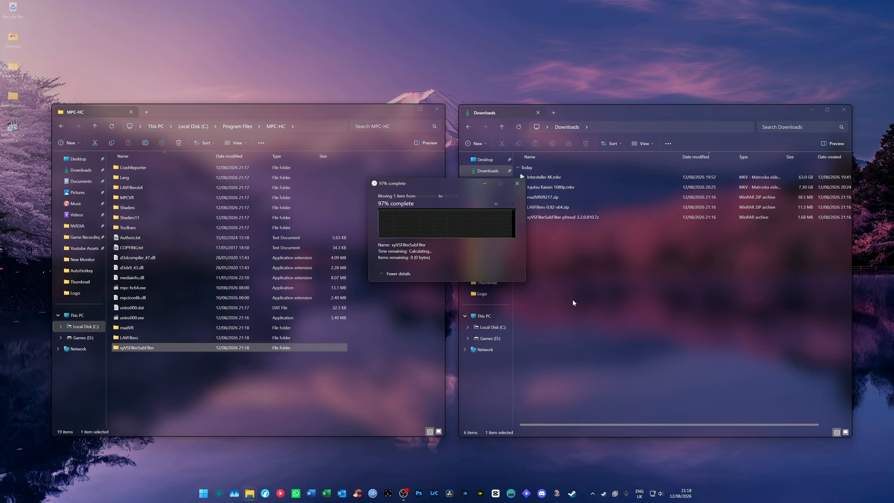
# Delete the madVR, LAVFilters and xyVSFilterSubFilter archives from Downloads and return to the MPC-HC folder window
pyautogui.moveTo(576, 301); pyautogui.dragTo(532, 199)
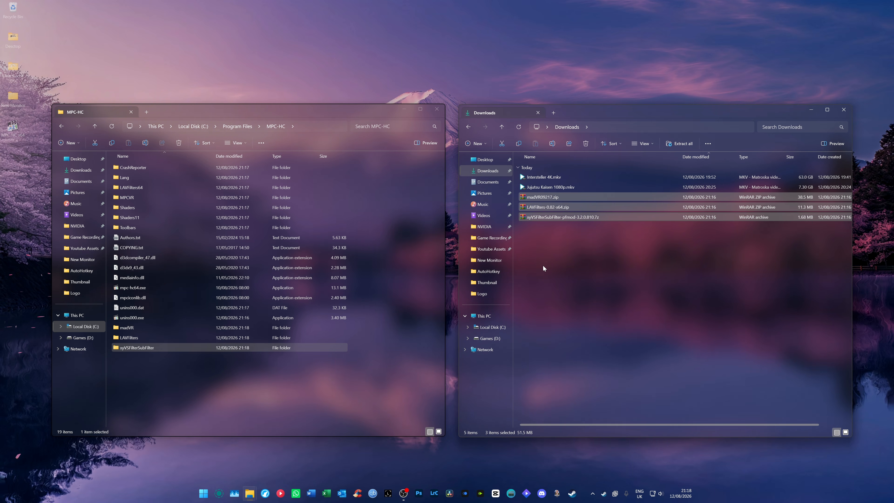
pyautogui.press('Delete')
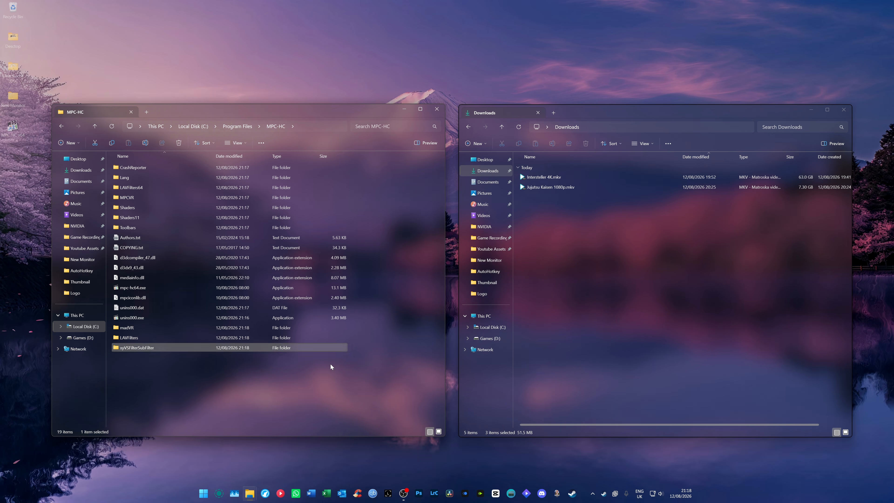
pyautogui.click(331, 365)
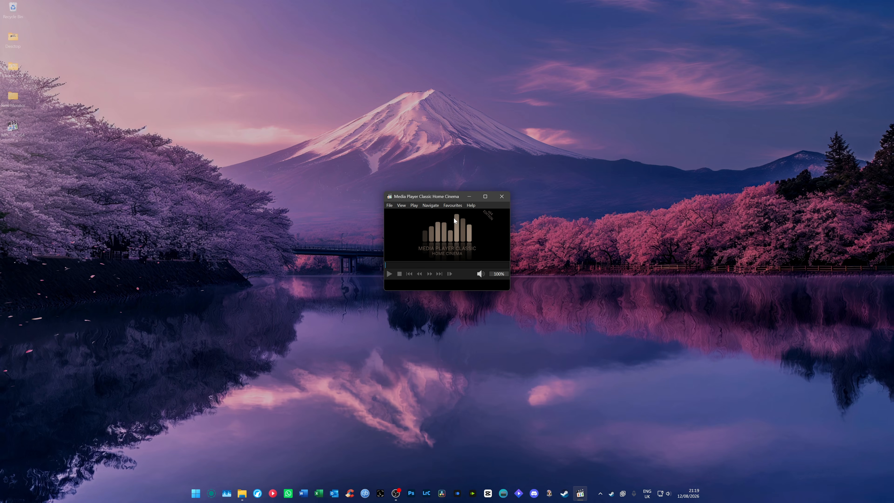
# Open the file format options of Media Player Classic Home Cinema and restart them with administrator rights
pyautogui.rightClick(455, 218)
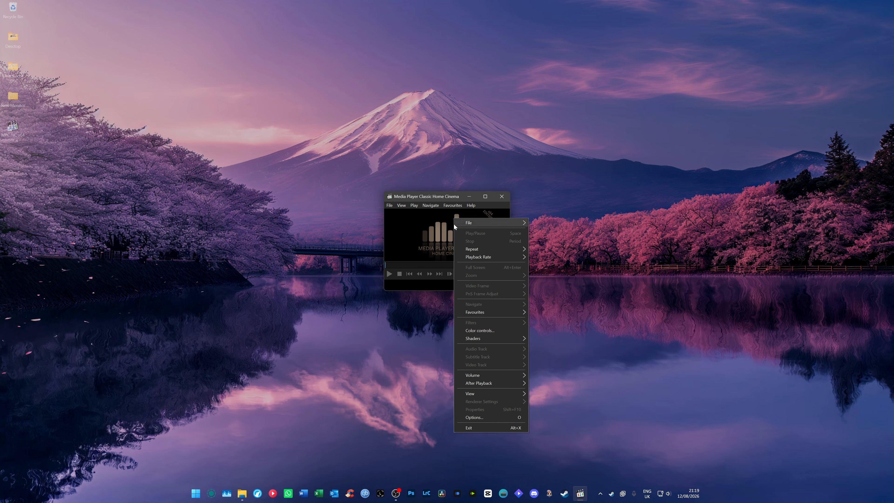
pyautogui.click(475, 417)
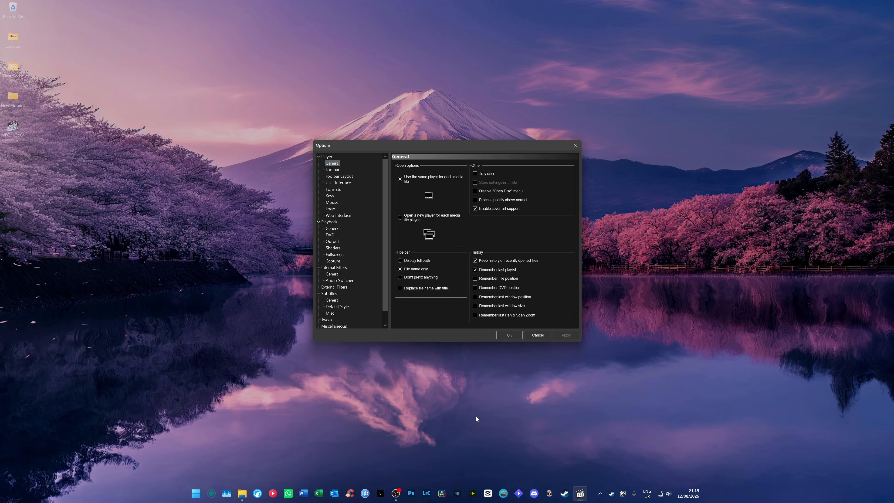
pyautogui.click(337, 182)
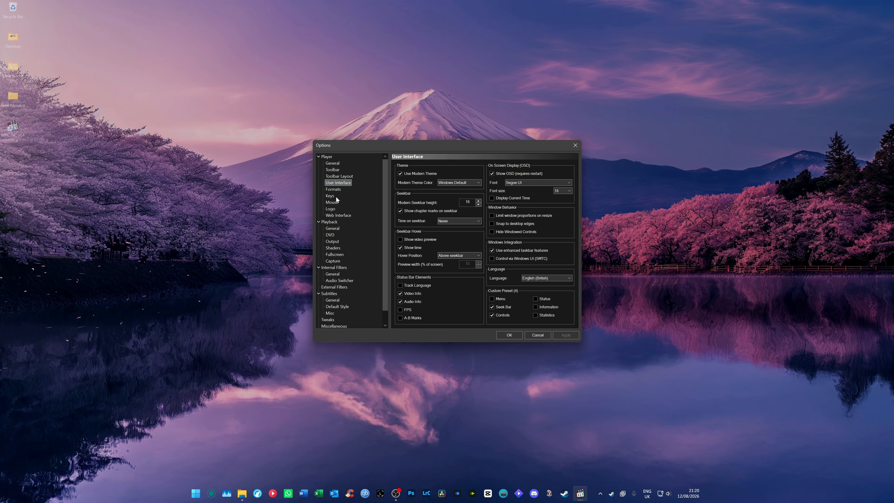
pyautogui.click(333, 189)
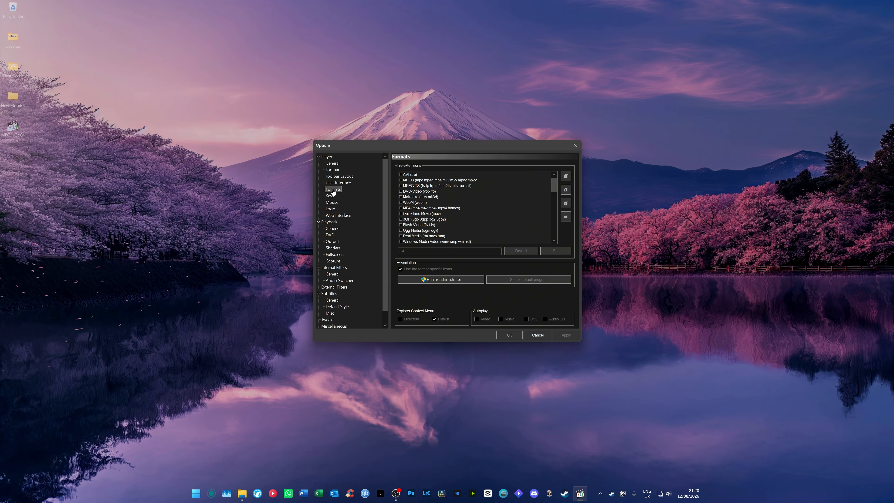
pyautogui.click(422, 277)
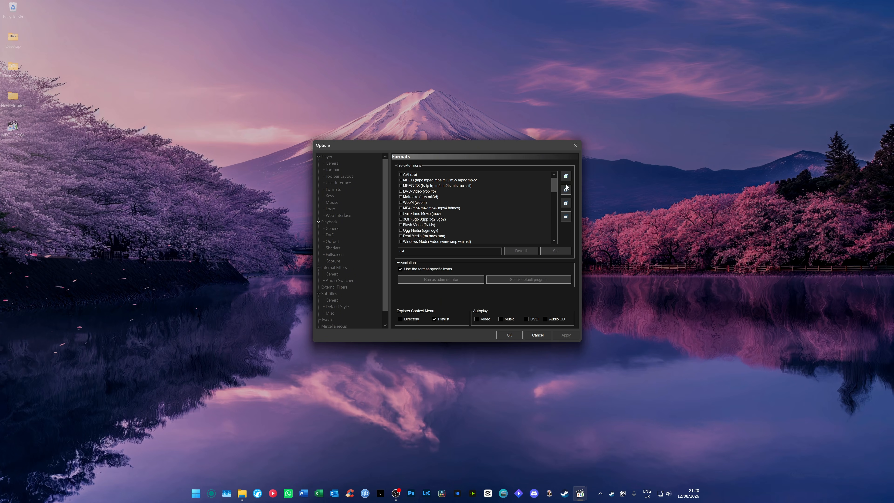
# Associate all file formats with the player, enable autoplay for Video, Music, DVD and Audio CD, and request it as the default program
pyautogui.click(566, 176)
pyautogui.click(564, 335)
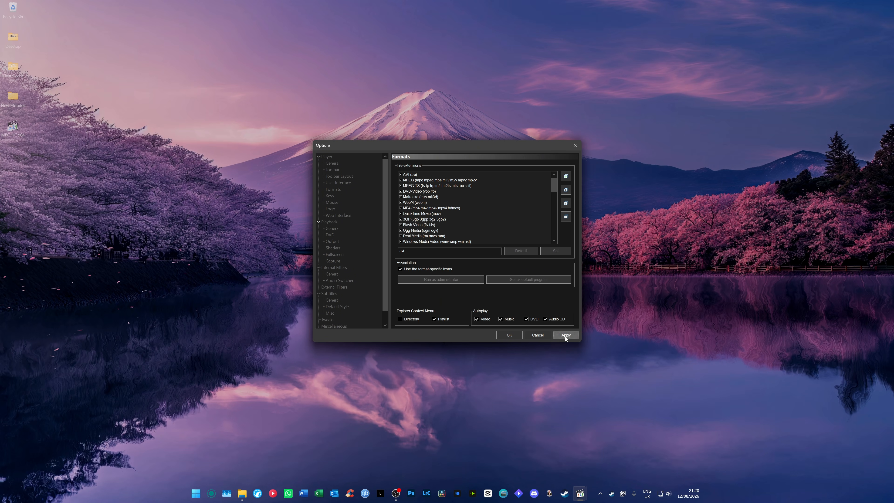
pyautogui.click(517, 280)
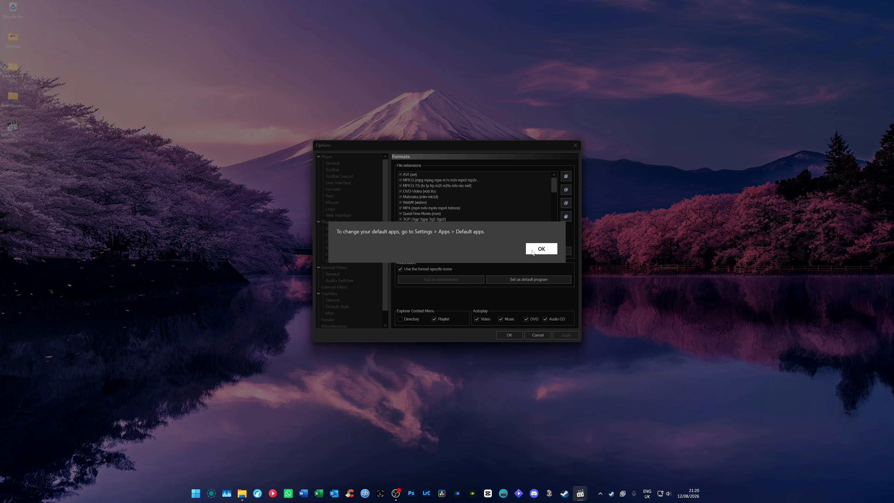
pyautogui.press('Return')
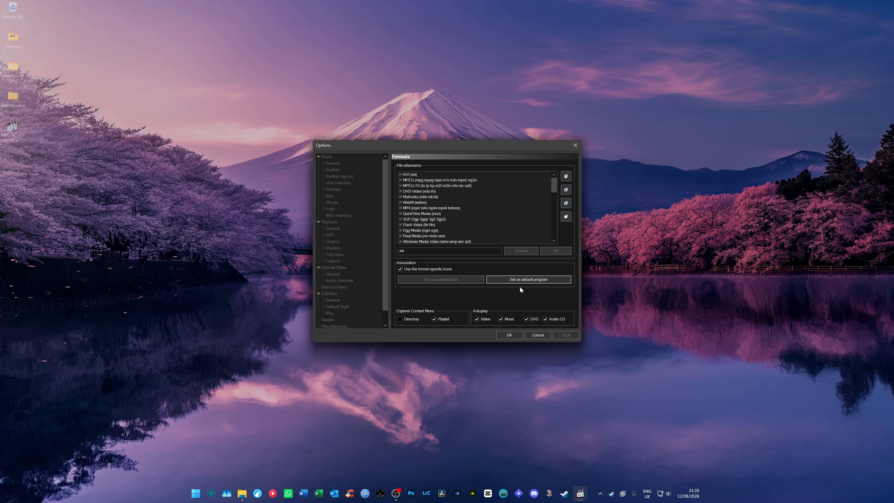
# Open the Windows default apps settings, look up the .mkv file type and open its default app entry
pyautogui.press('super')
pyautogui.write('default apps')
pyautogui.press('Return')
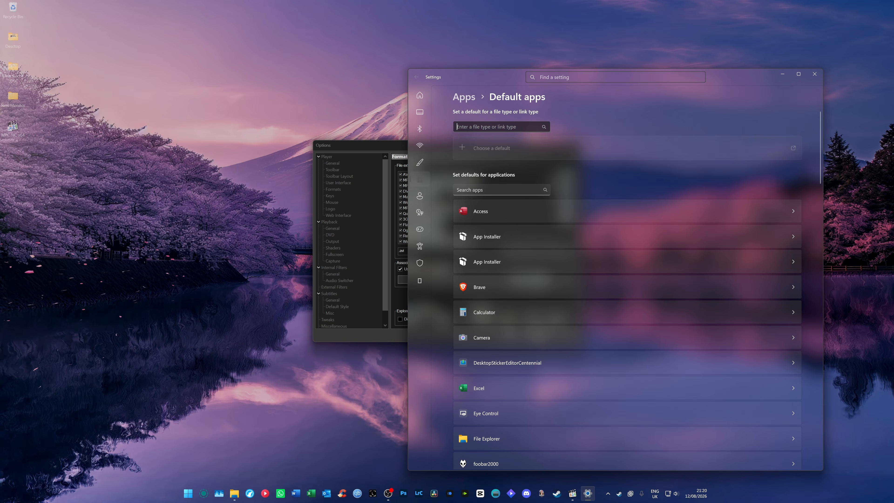
pyautogui.write('mkv')
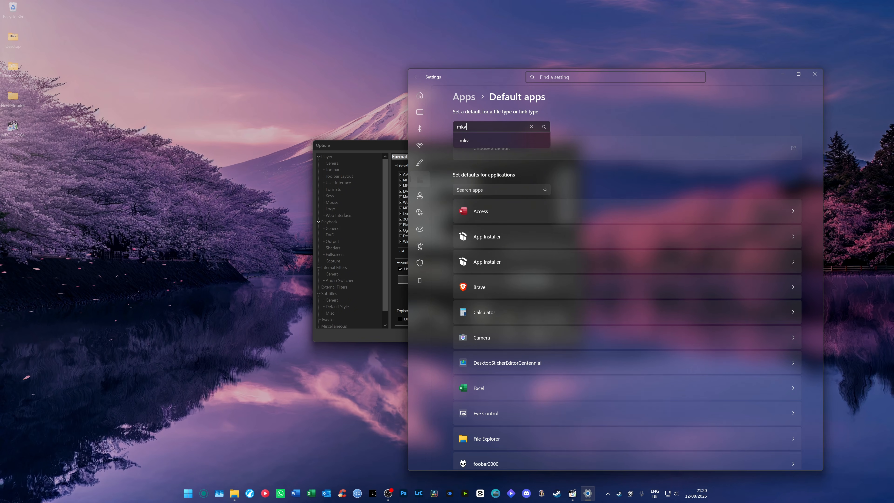
pyautogui.click(484, 140)
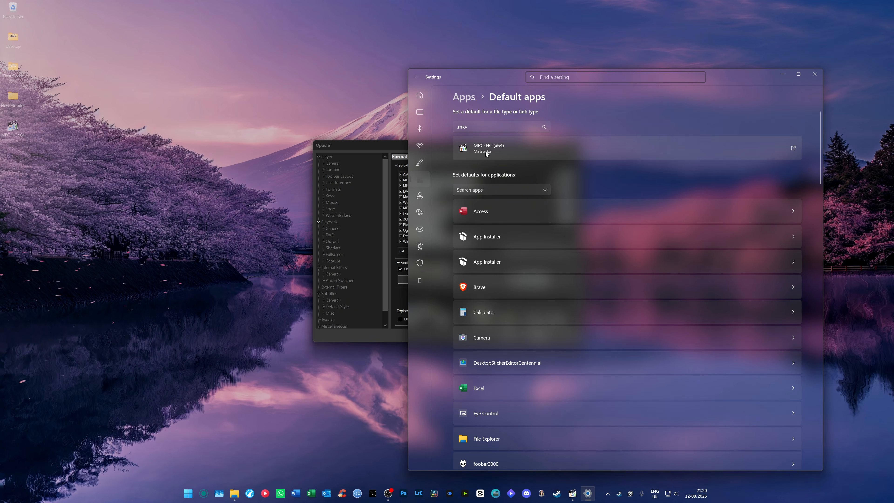
pyautogui.click(486, 152)
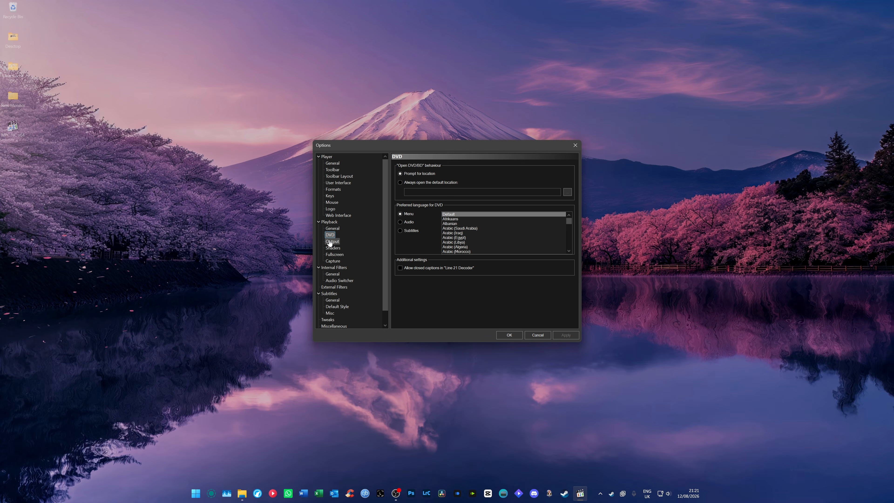
# Open the playback output options in MPC-HC and look through the available video renderers
pyautogui.click(330, 242)
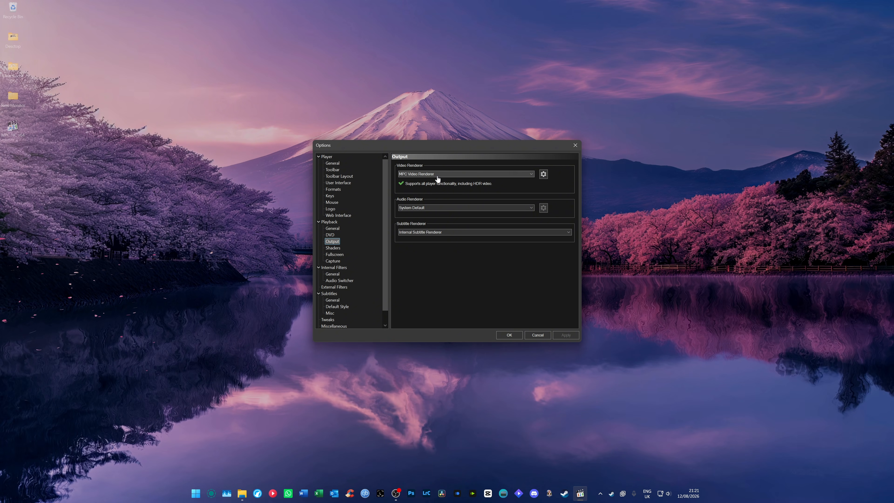
pyautogui.click(417, 174)
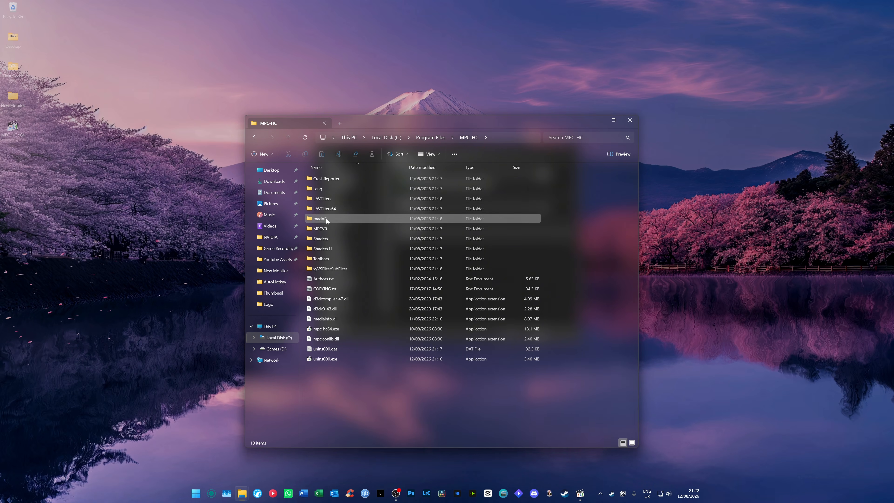
# Run install.bat from the madVR subfolder of the MPC-HC program folder as administrator
pyautogui.doubleClick(333, 220)
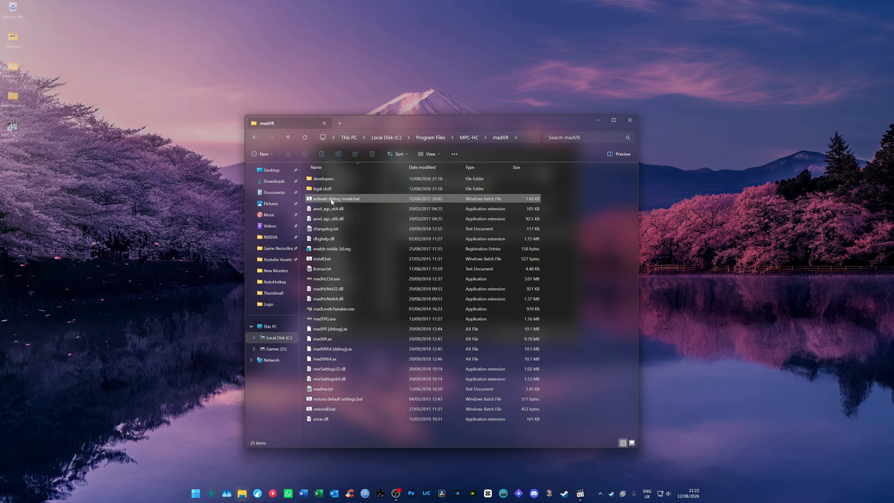
pyautogui.click(320, 259)
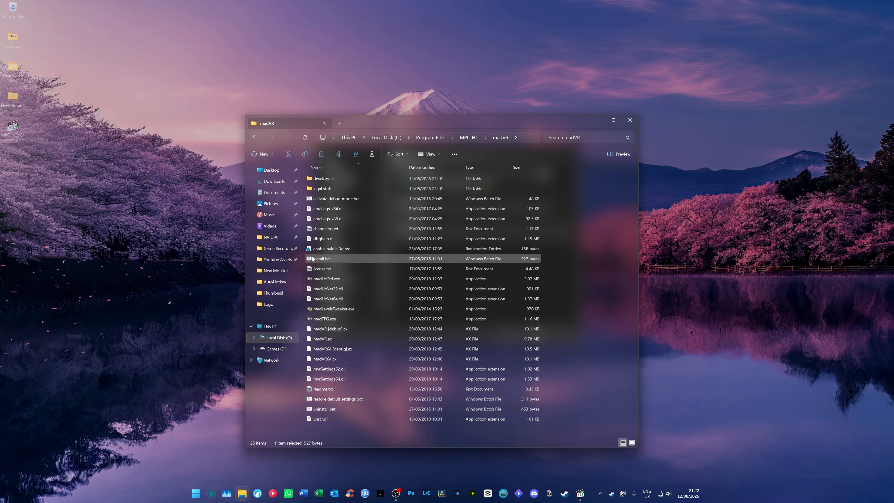
pyautogui.rightClick(335, 258)
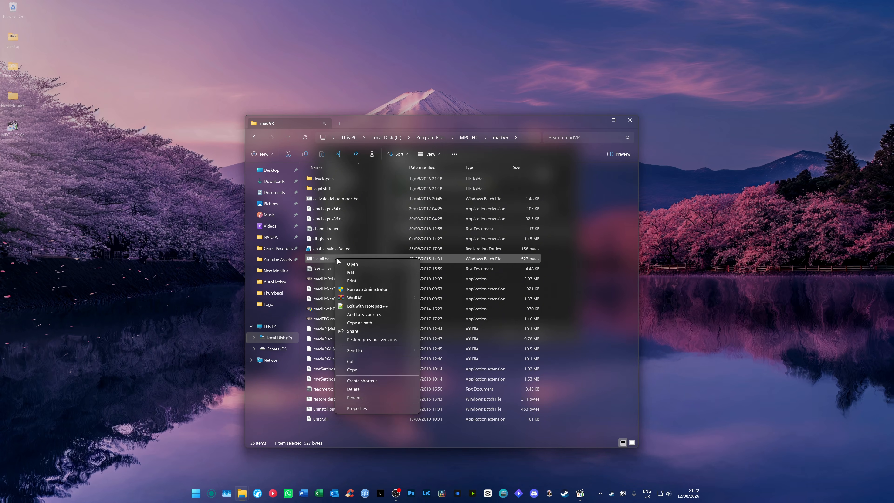
pyautogui.click(356, 288)
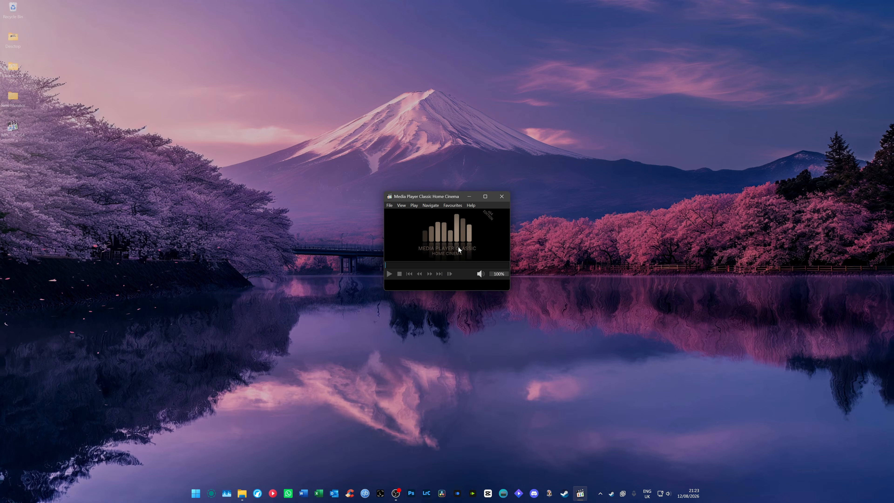
# Set the MPC-HC video renderer to madVR, apply it and accept changing hardware decoding to D3D11 Copyback
pyautogui.rightClick(445, 232)
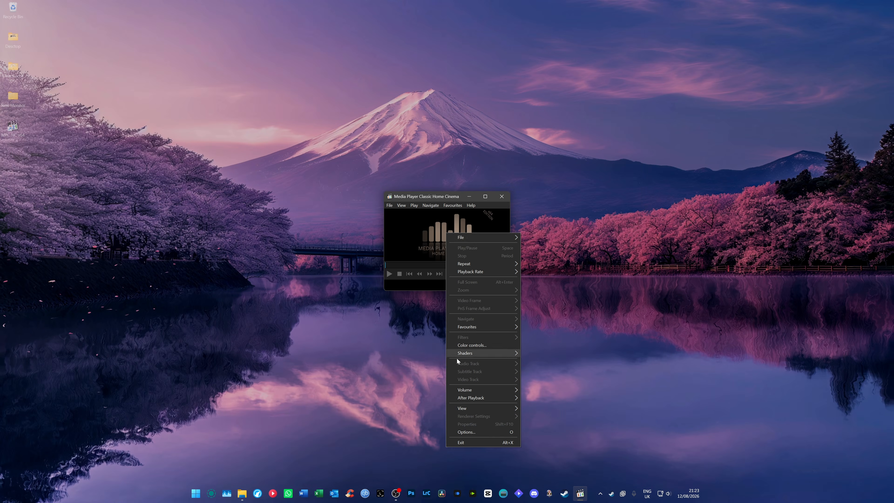
pyautogui.click(458, 432)
pyautogui.click(413, 174)
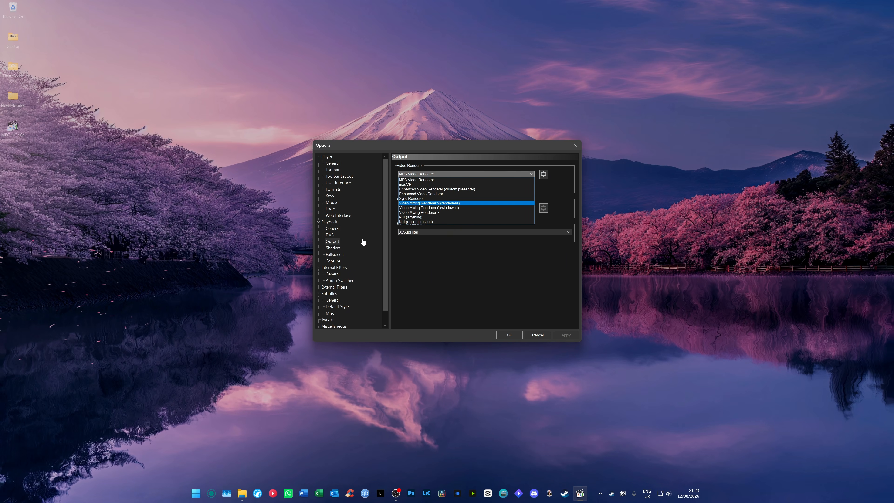
pyautogui.click(411, 186)
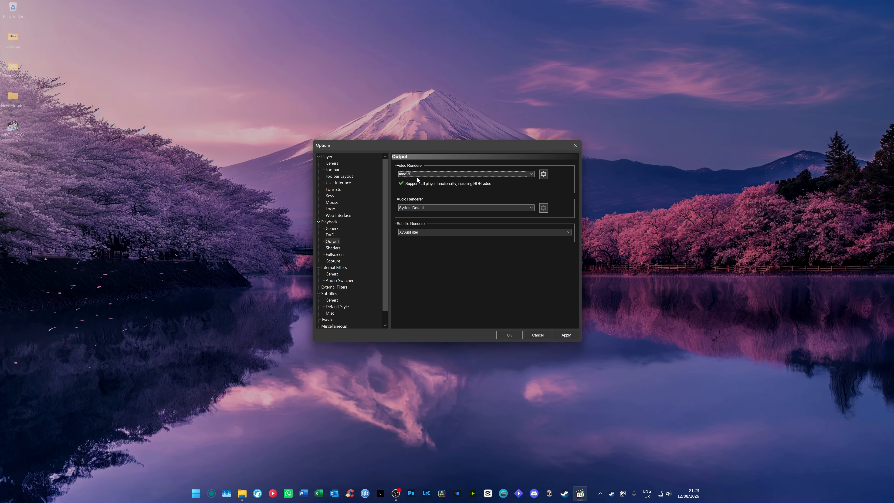
pyautogui.click(570, 335)
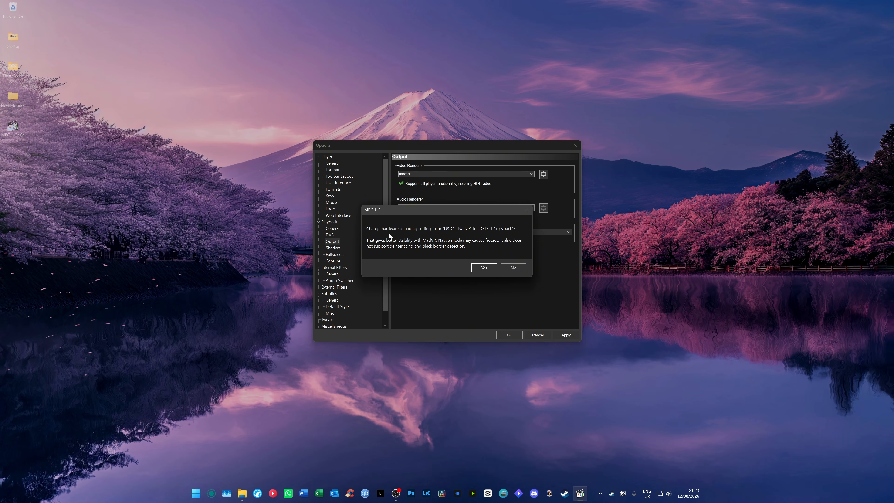
pyautogui.click(476, 268)
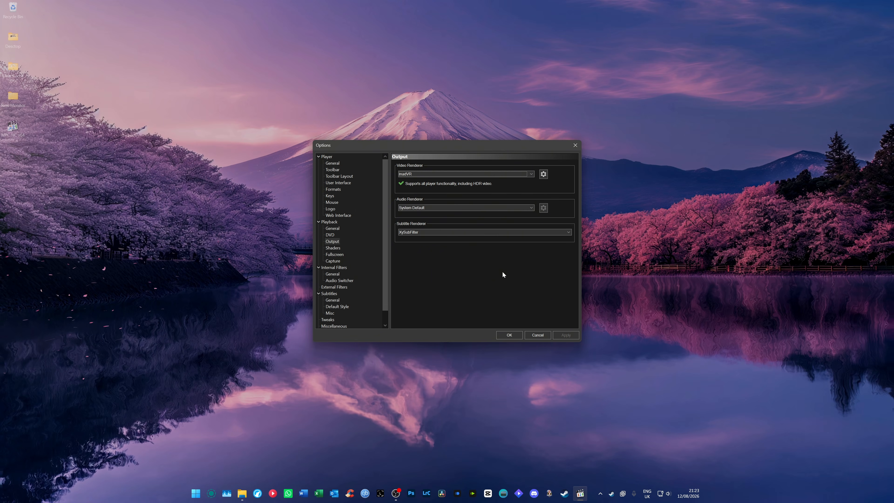
# Review the audio renderer and subtitle renderer choices in the output options
pyautogui.click(424, 208)
pyautogui.click(422, 233)
pyautogui.click(424, 232)
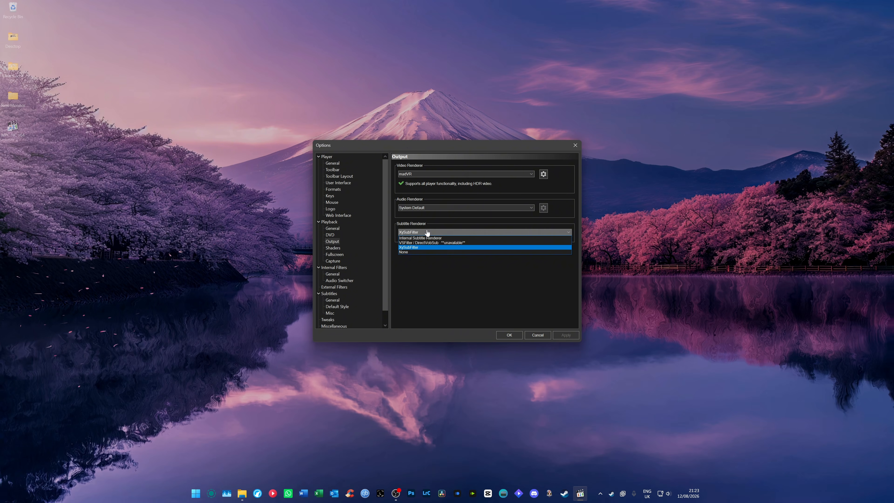
pyautogui.click(426, 232)
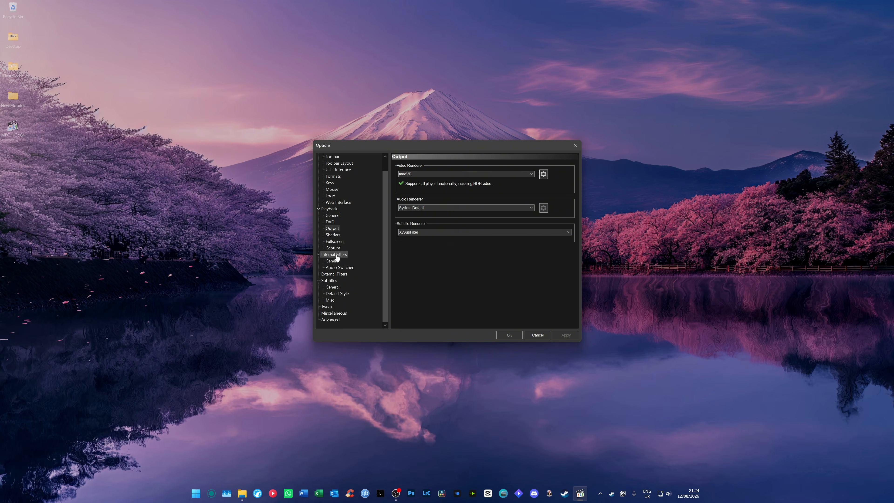
# Open the internal LAV Splitter settings and set the preferred audio languages to eng, jpn and the subtitle language to eng
pyautogui.click(336, 255)
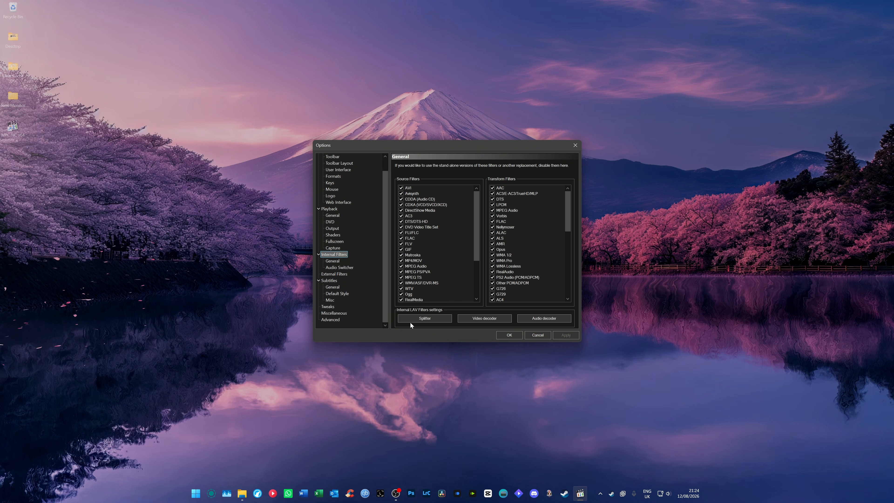
pyautogui.click(416, 319)
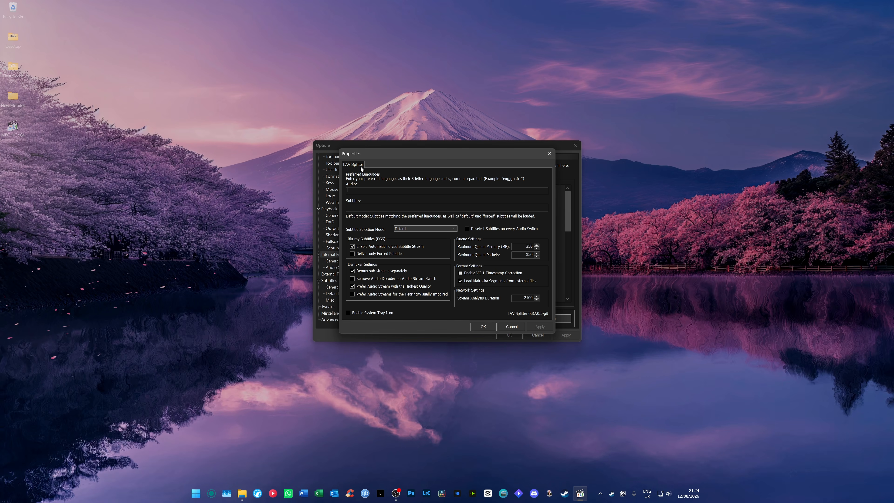
pyautogui.write('eng, jpn')
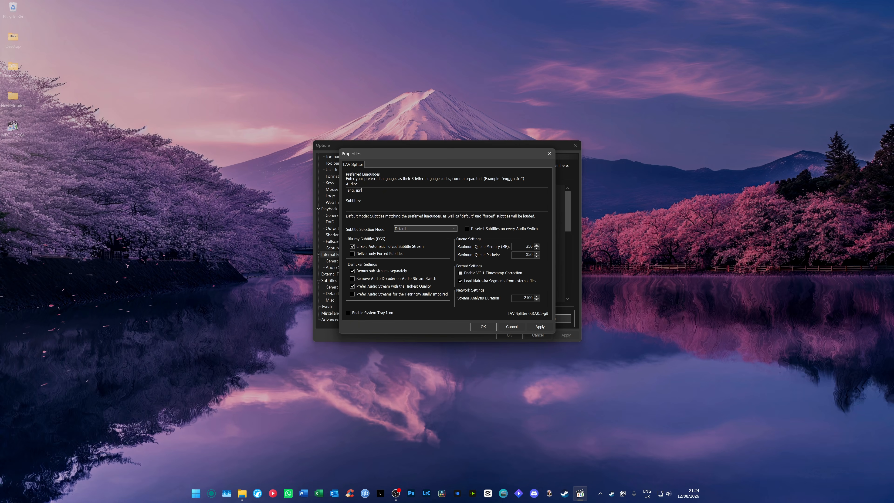
pyautogui.moveTo(366, 190); pyautogui.dragTo(346, 191)
pyautogui.click(369, 191)
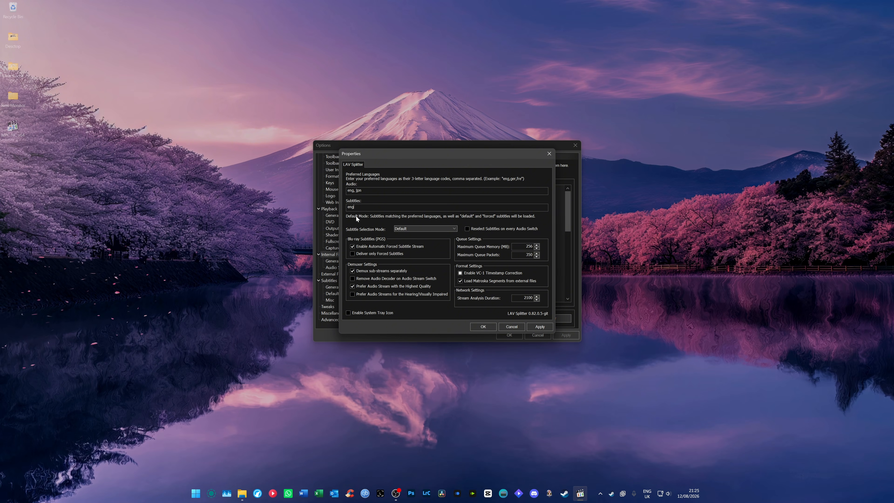
# Set the subtitle selection mode to Only Forced Subtitles, then apply and close the LAV Splitter properties
pyautogui.click(408, 229)
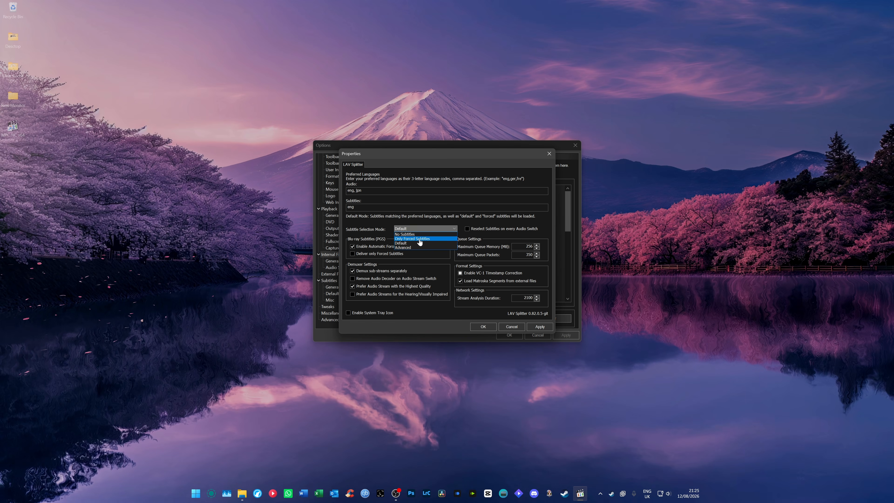
pyautogui.click(418, 239)
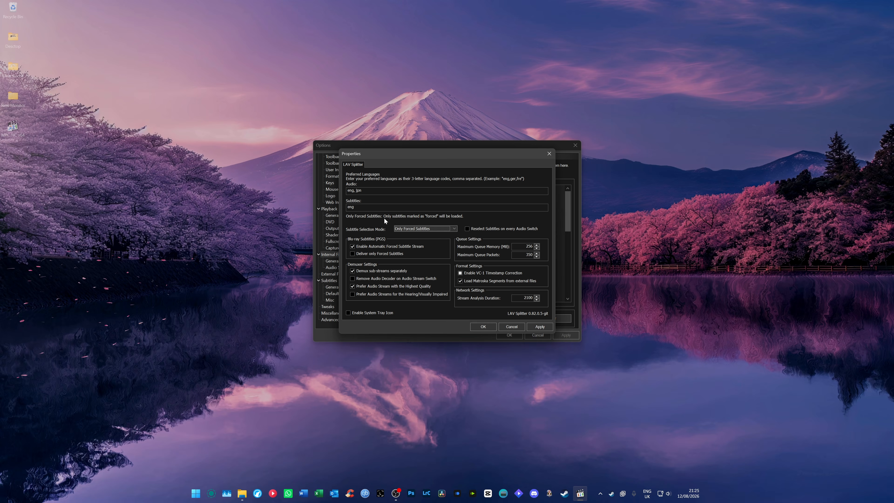
pyautogui.click(529, 327)
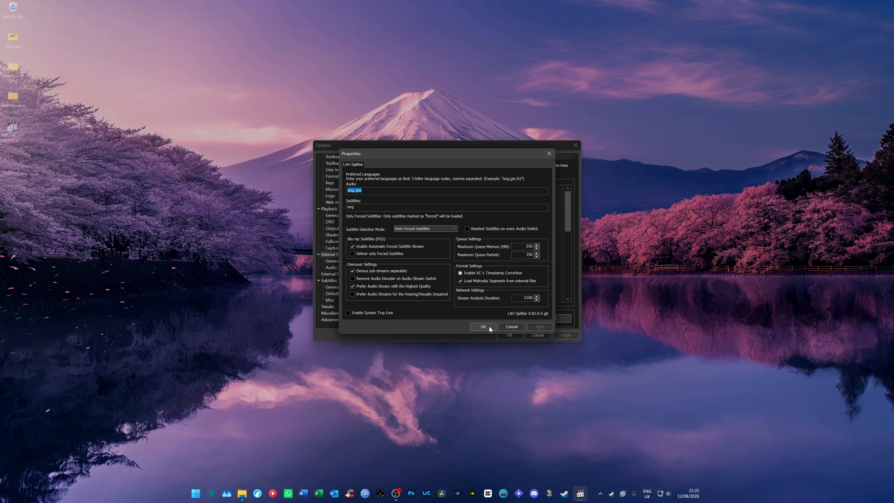
pyautogui.click(483, 327)
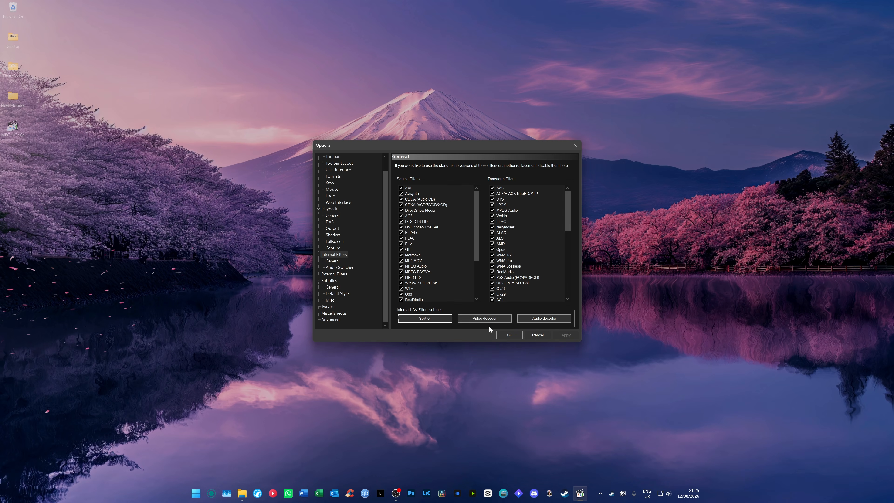
# Open the internal LAV video decoder settings, keep D3D11 as the hardware decoder and enable MPEG-2 and H.264 MVC hardware decoding
pyautogui.click(476, 320)
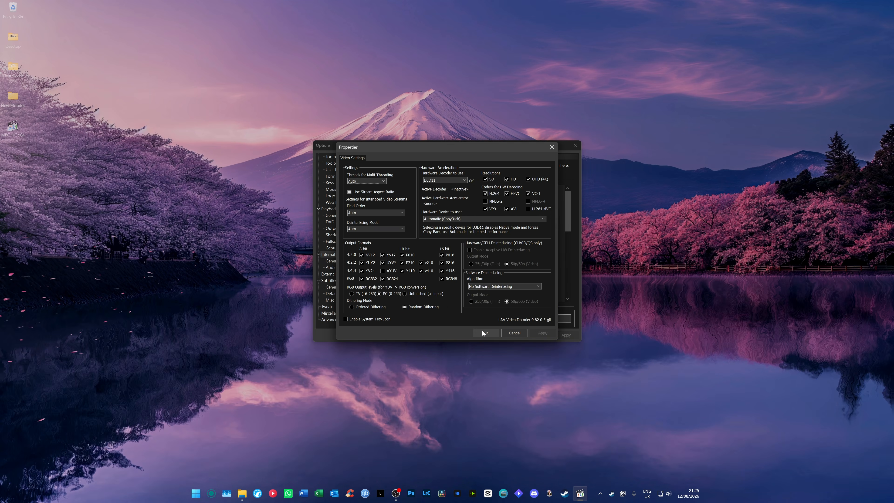
pyautogui.click(433, 182)
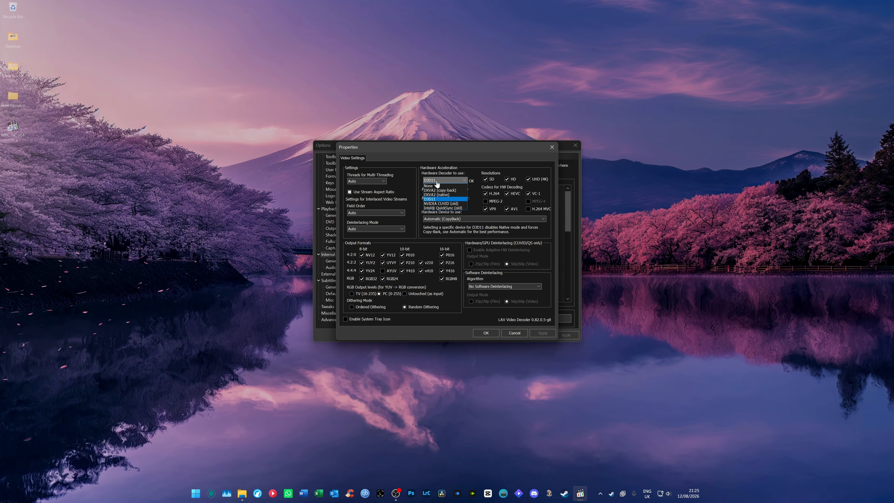
pyautogui.click(448, 199)
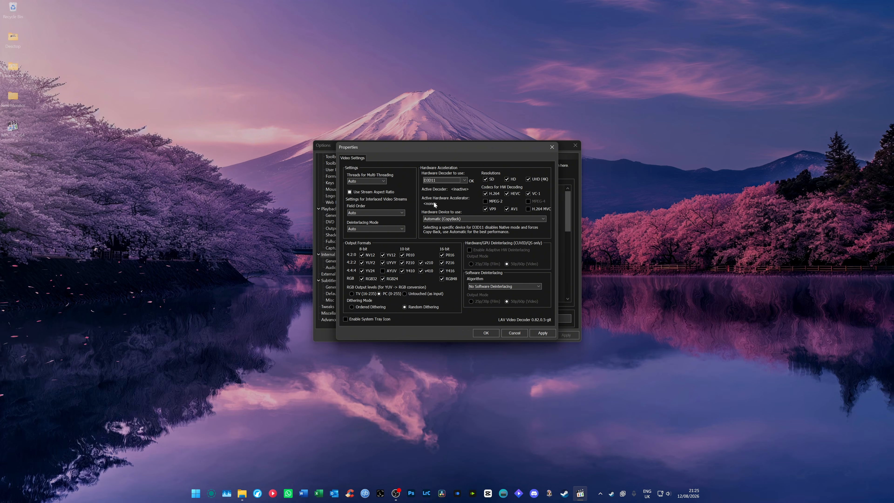
pyautogui.click(486, 201)
pyautogui.click(527, 209)
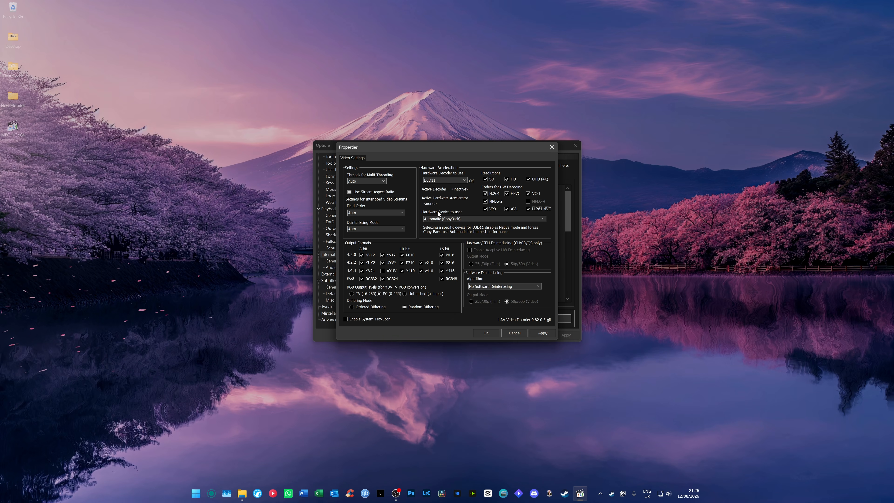
# Set the hardware decoding device to NVIDIA GeForce RTX 4080, then apply and close the video decoder properties
pyautogui.click(438, 218)
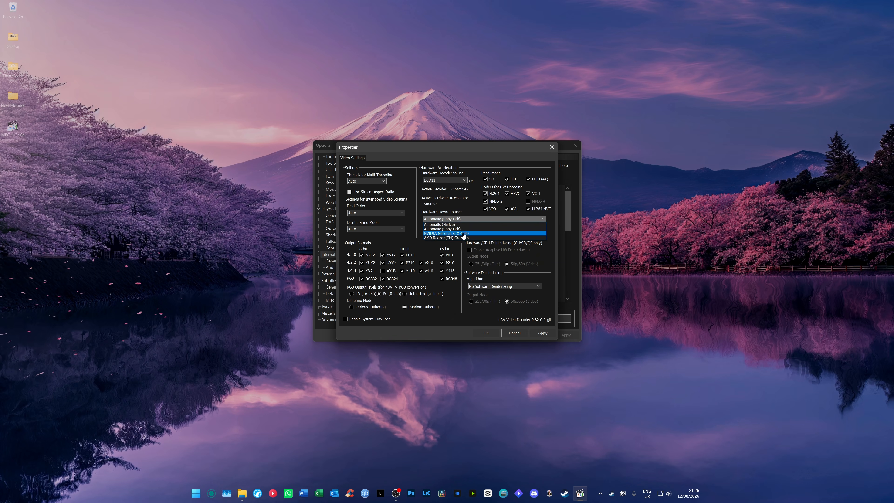
pyautogui.click(473, 233)
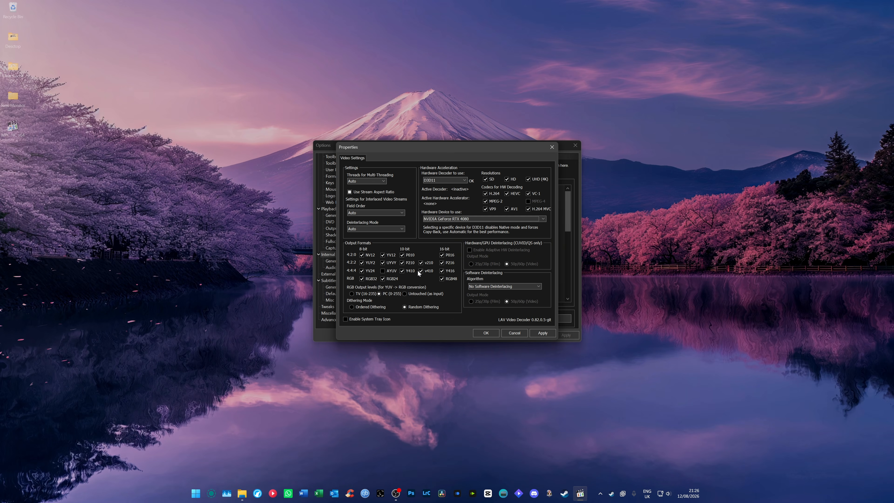
pyautogui.click(544, 333)
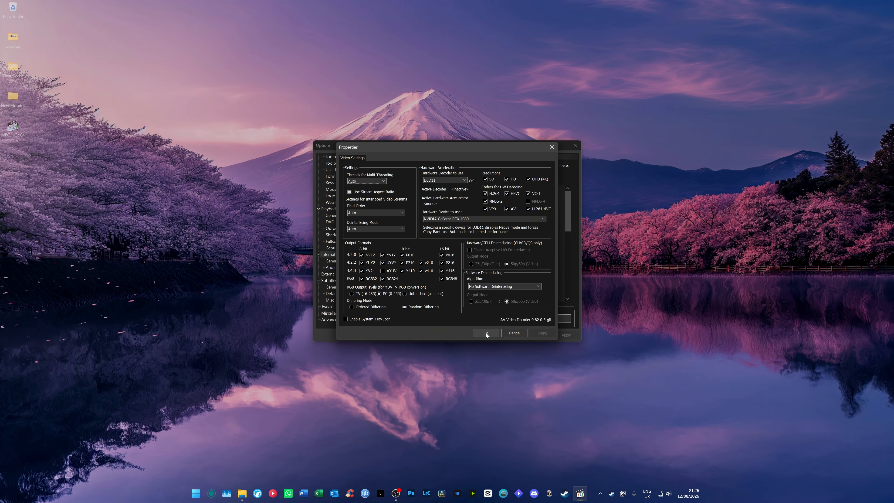
pyautogui.click(485, 332)
# Open the internal LAV audio decoder settings and try out bitstreaming for Dolby Digital, Dolby Digital Plus, DTS and DTS-HD
pyautogui.click(526, 320)
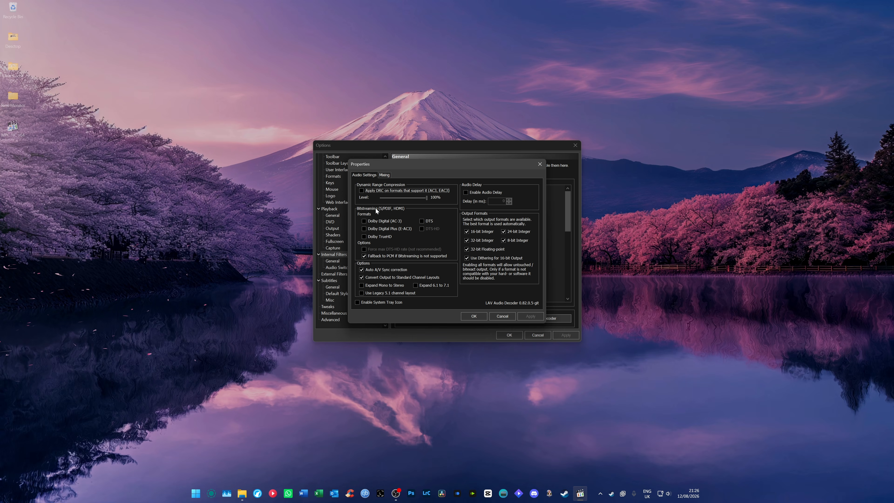
pyautogui.click(363, 221)
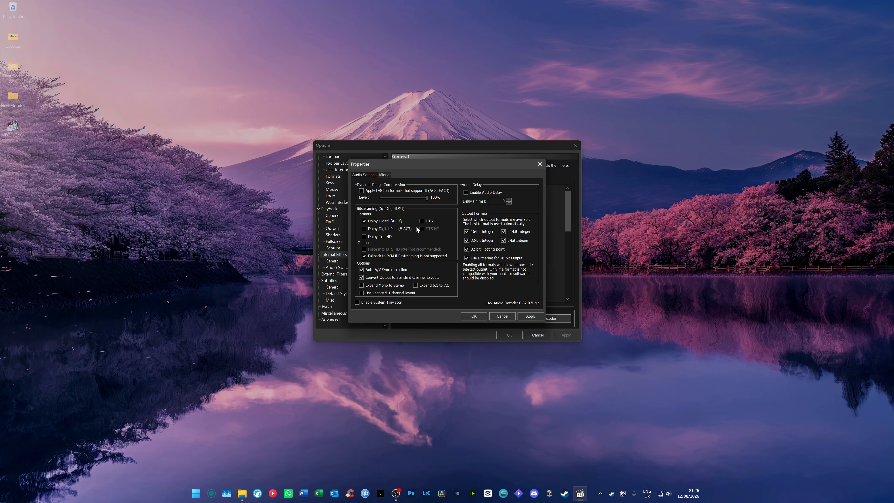
pyautogui.click(428, 223)
pyautogui.click(370, 229)
pyautogui.click(424, 229)
pyautogui.click(427, 229)
pyautogui.click(386, 229)
pyautogui.click(425, 222)
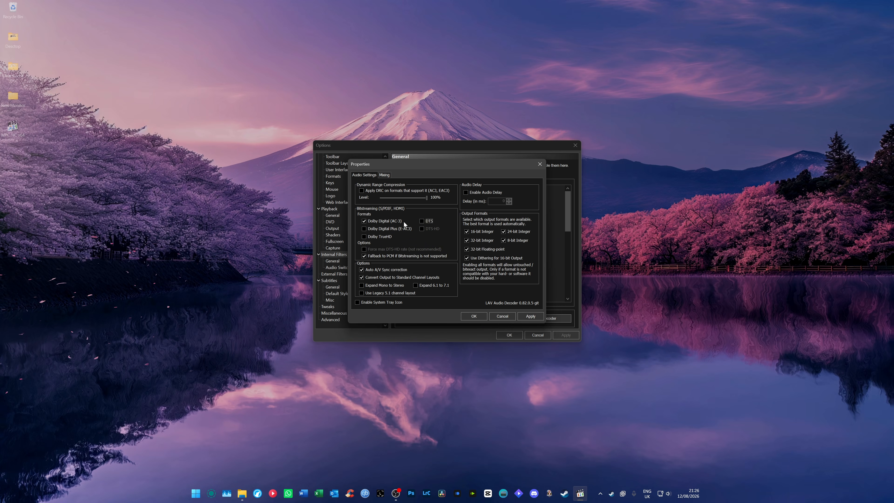
# Enable mixing in the audio decoder with Stereo as the output speaker configuration
pyautogui.click(383, 175)
pyautogui.click(379, 194)
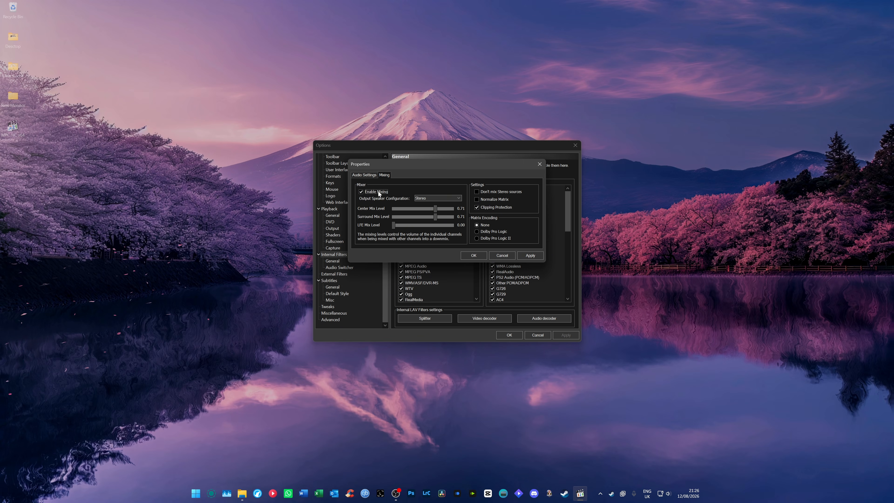
pyautogui.click(430, 198)
pyautogui.click(422, 220)
pyautogui.click(423, 199)
pyautogui.click(422, 209)
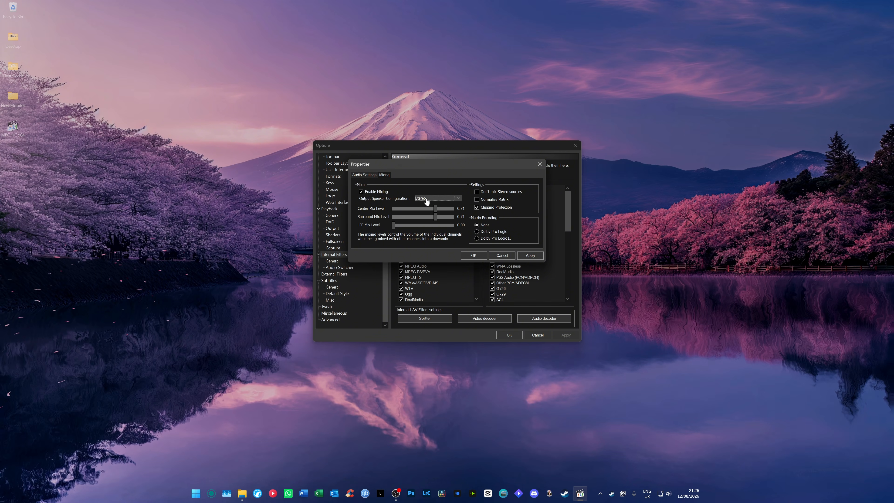
# Turn on Don't mix Stereo sources, then apply and close the audio decoder properties
pyautogui.click(478, 192)
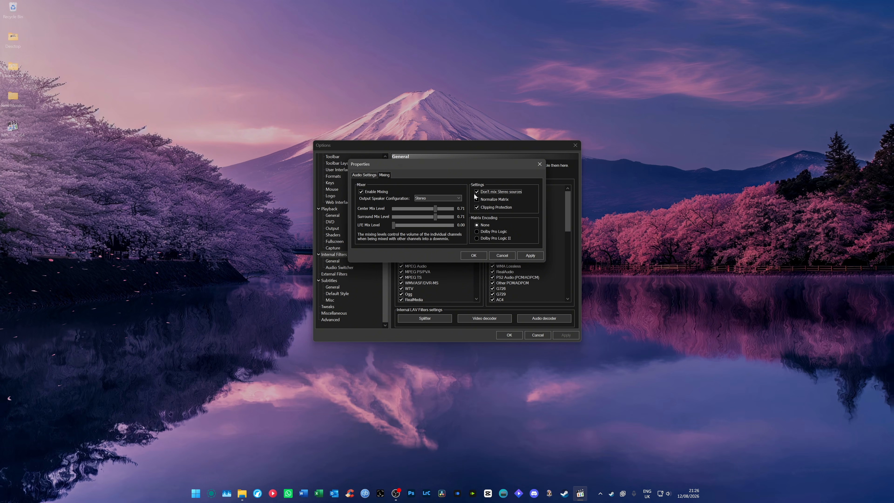
pyautogui.click(519, 257)
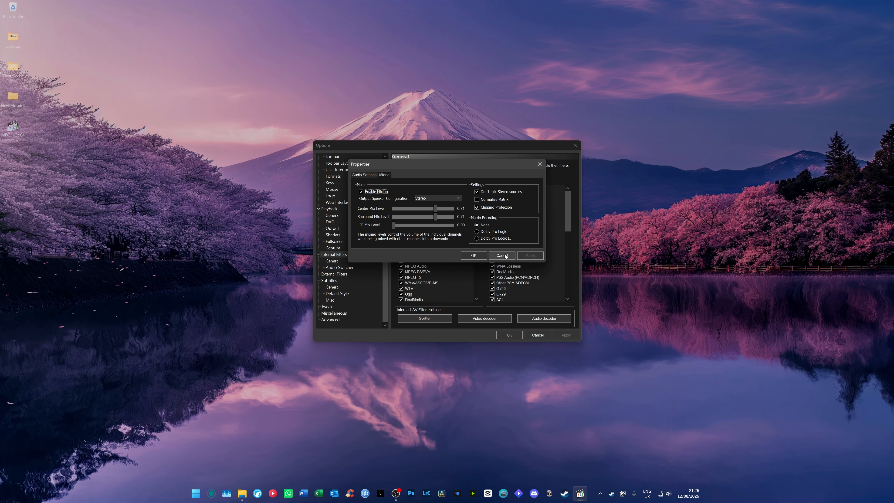
pyautogui.click(472, 255)
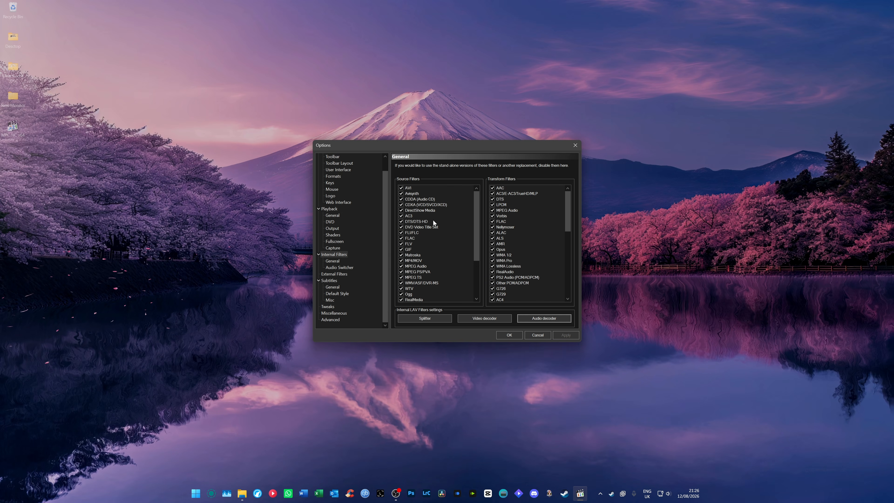
# Review the internal filter, external filter and general subtitle options, ending on the subtitle Default Style page
pyautogui.click(332, 262)
pyautogui.click(332, 267)
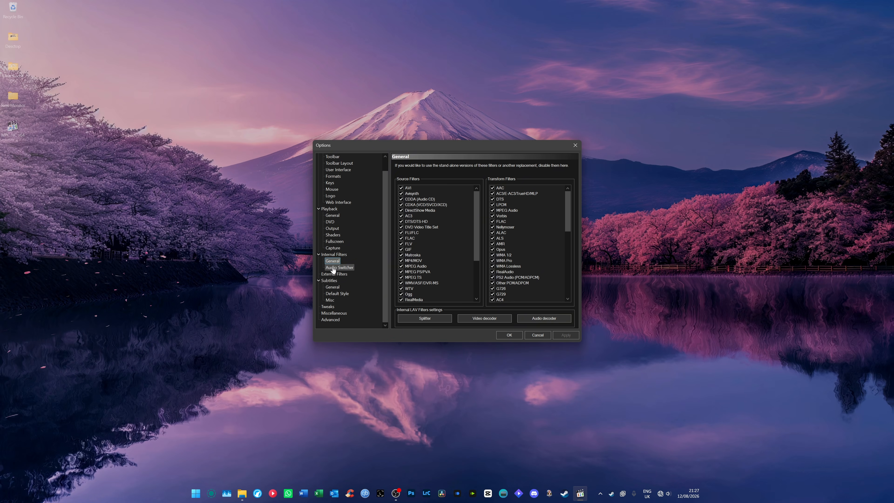
pyautogui.click(333, 274)
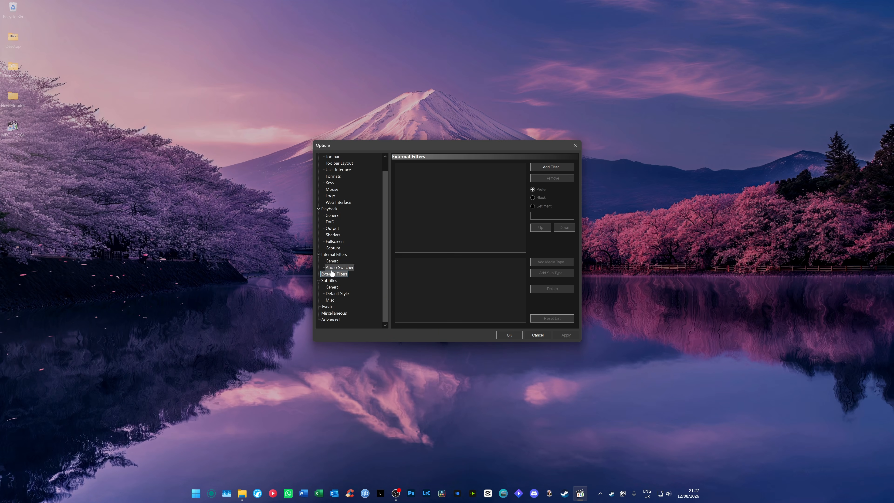
pyautogui.click(331, 280)
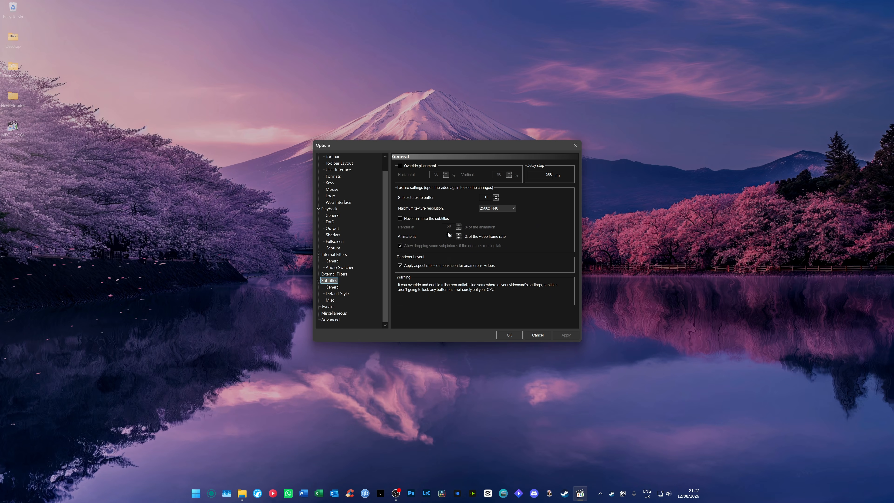
pyautogui.click(339, 287)
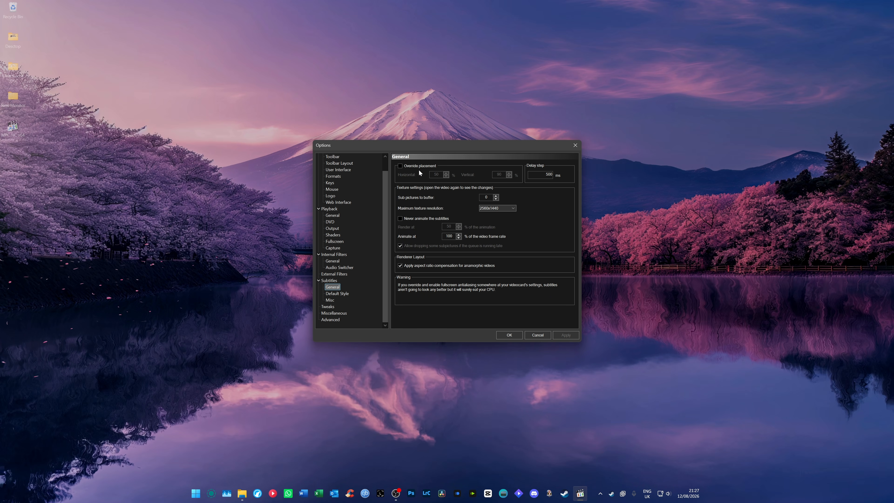
pyautogui.click(336, 294)
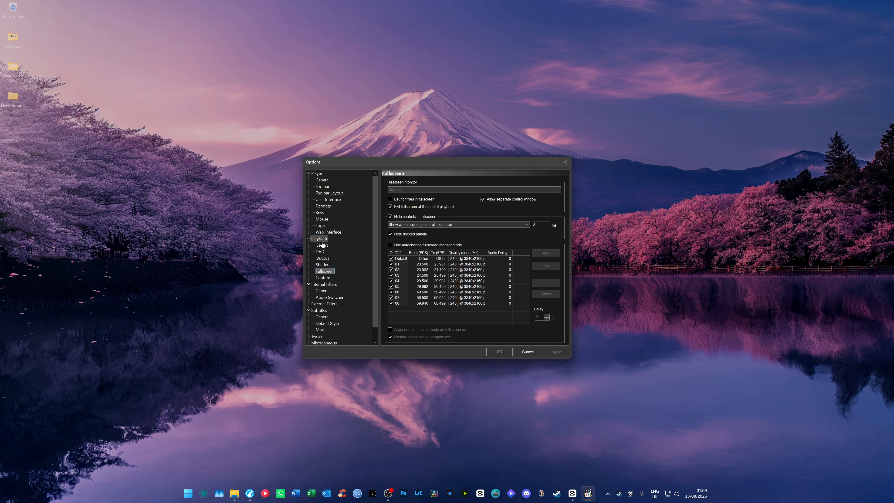
# Enable autochange fullscreen monitor mode and applying the default mode on fullscreen exit, check the frame-rate ranges, then apply and close the options
pyautogui.click(415, 247)
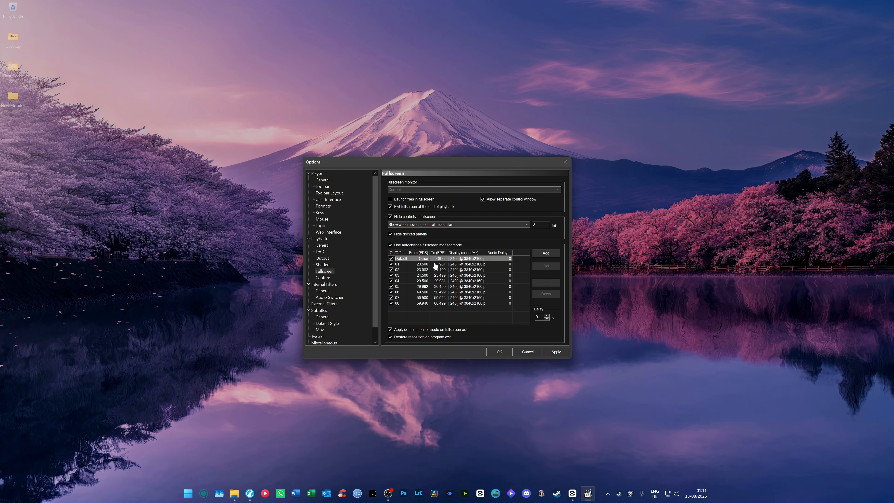
pyautogui.click(435, 265)
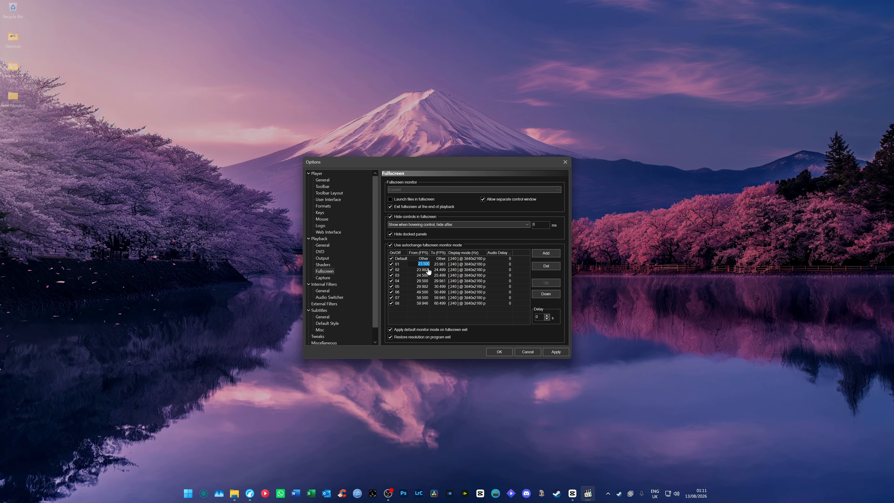
pyautogui.click(428, 270)
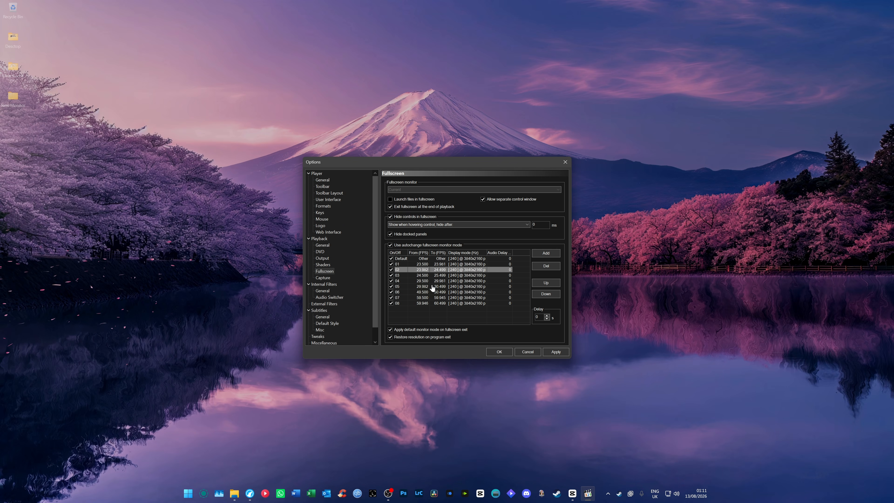
pyautogui.click(424, 265)
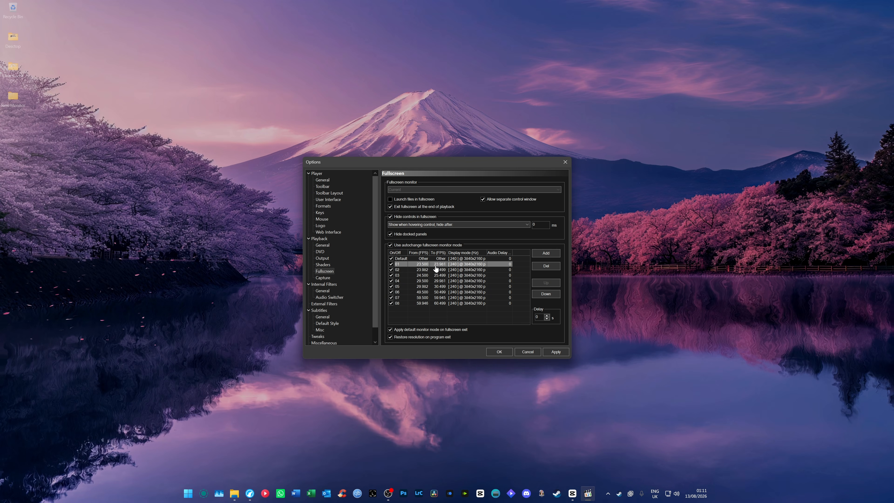
pyautogui.click(544, 352)
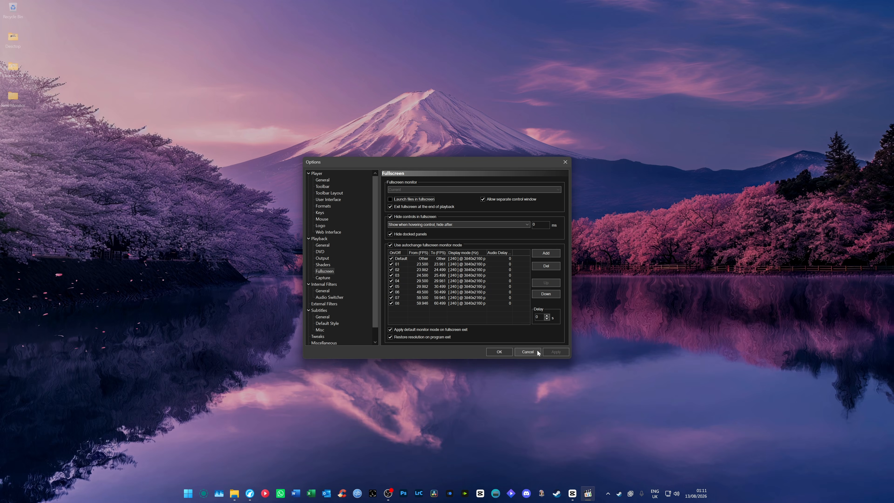
pyautogui.click(499, 350)
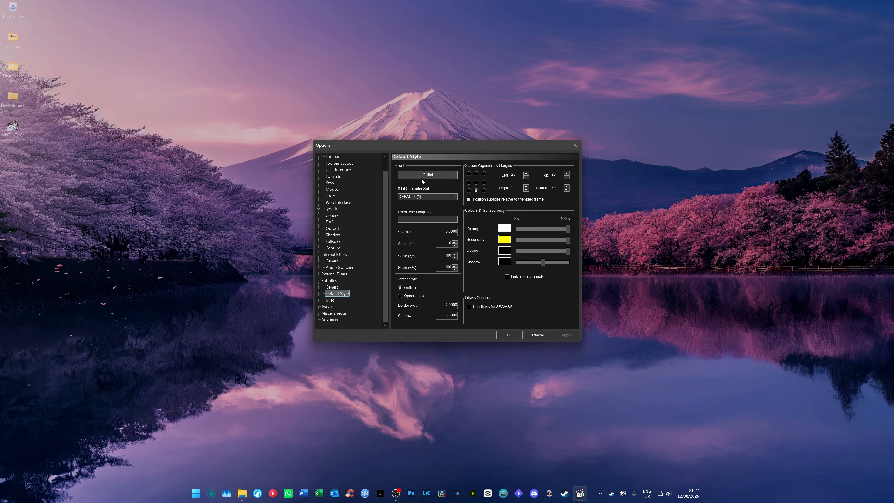
# Open the font selection for the default subtitle style and enter sf as the font name
pyautogui.click(428, 175)
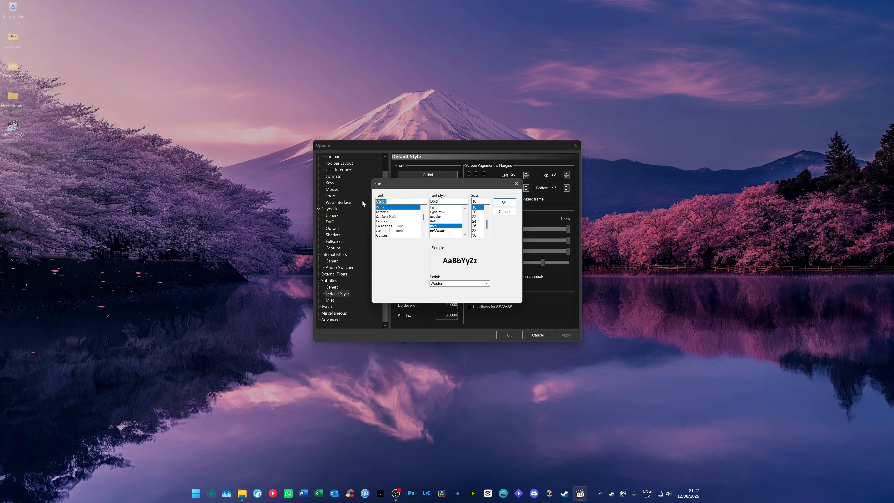
pyautogui.write('sf')
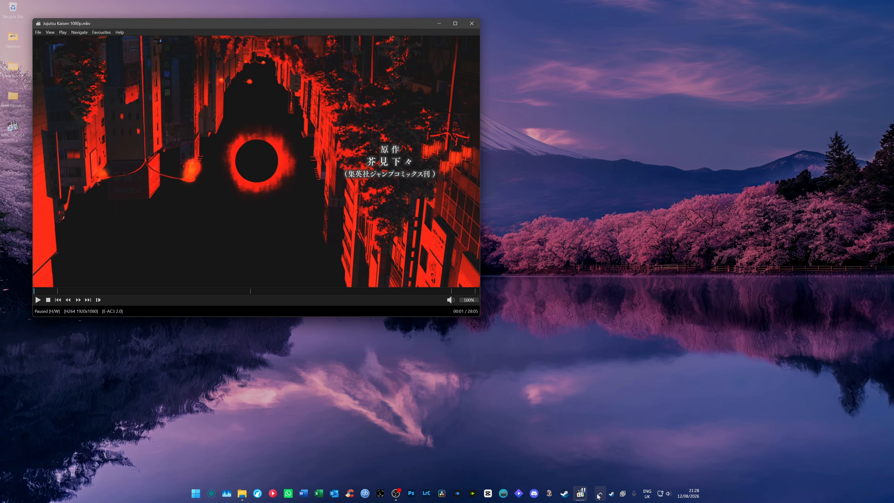
# Open the madVR settings and examine the connected monitor's device page and its active identification 13 details
pyautogui.click(600, 494)
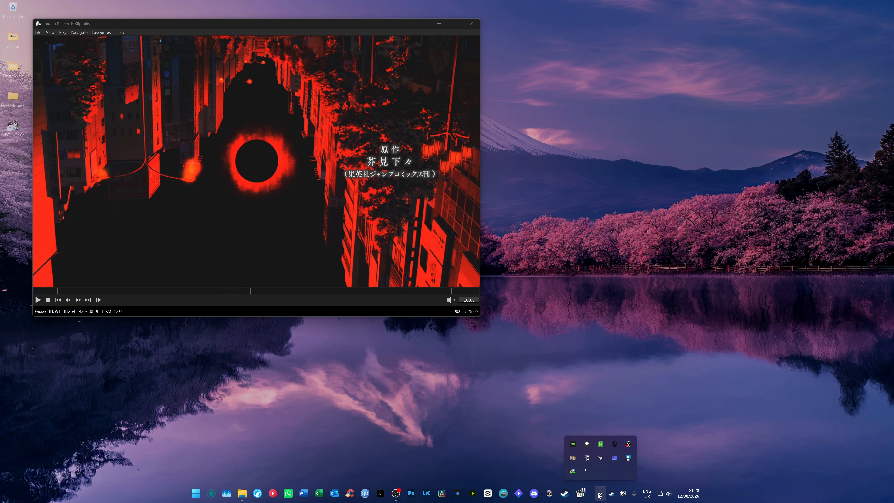
pyautogui.doubleClick(576, 458)
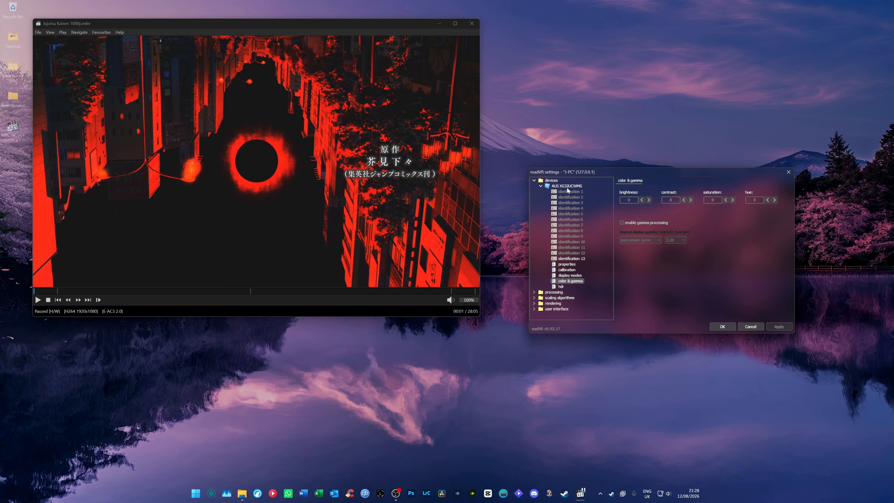
pyautogui.click(567, 187)
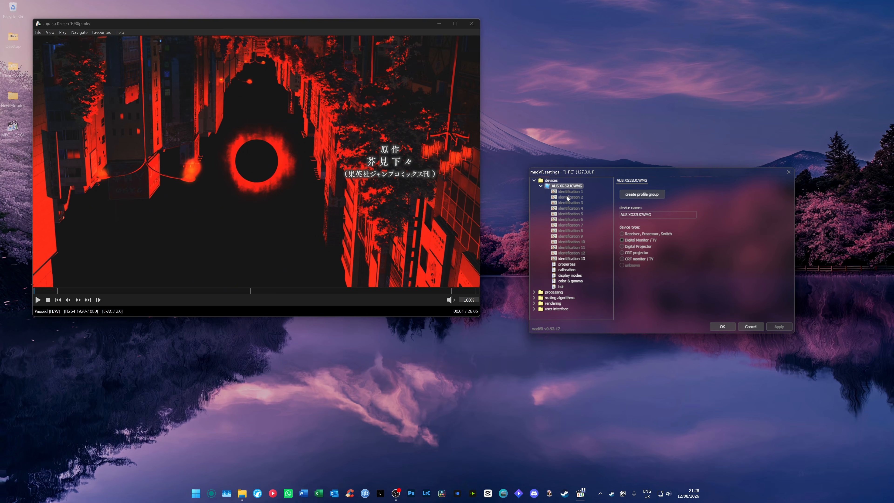
pyautogui.click(572, 258)
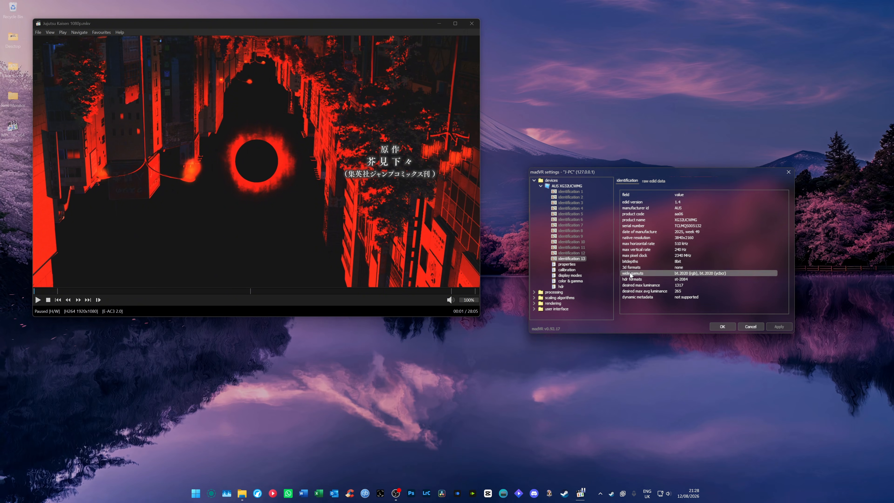
# In the monitor's madVR properties, keep PC levels (0-255) for RGB output and set the native display bitdepth to auto
pyautogui.click(568, 264)
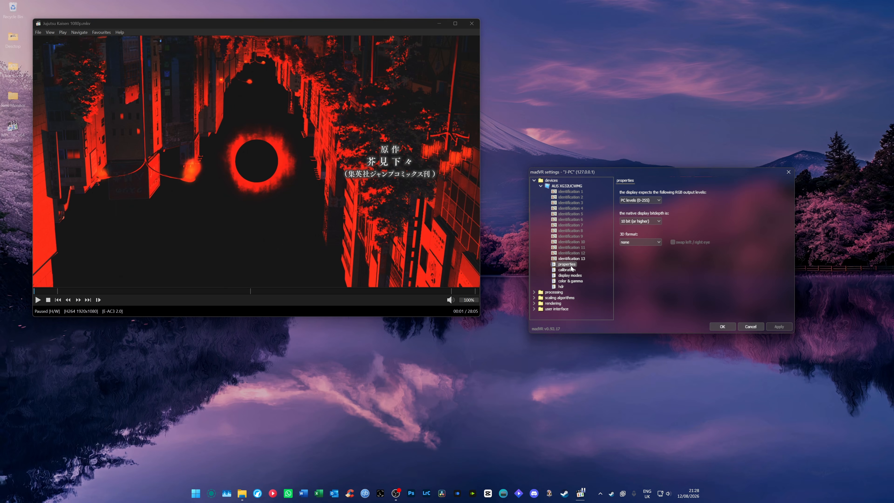
pyautogui.click(632, 205)
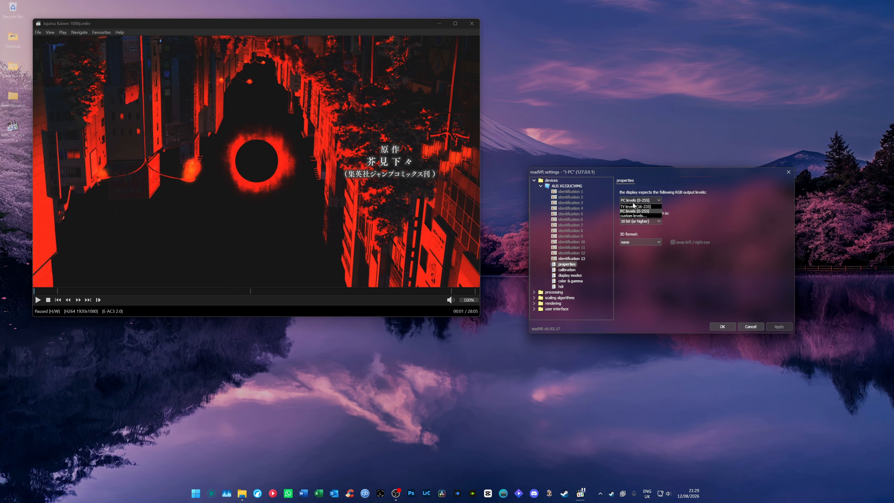
pyautogui.click(635, 221)
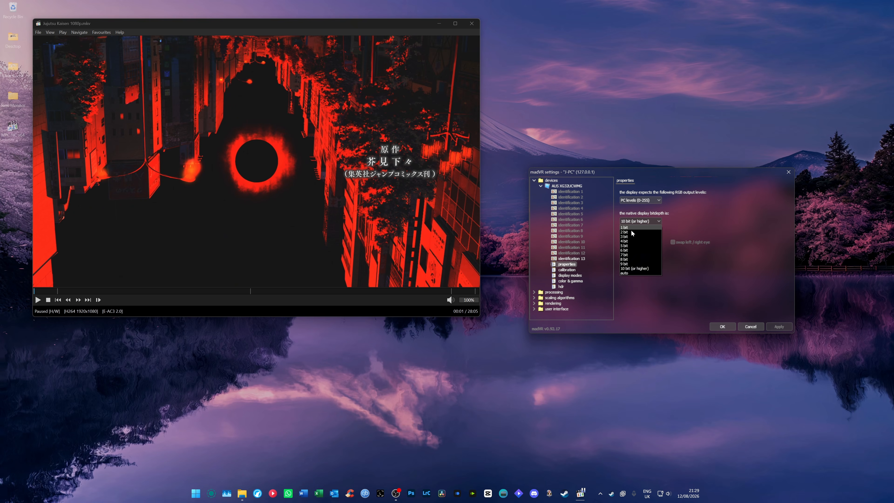
pyautogui.click(630, 273)
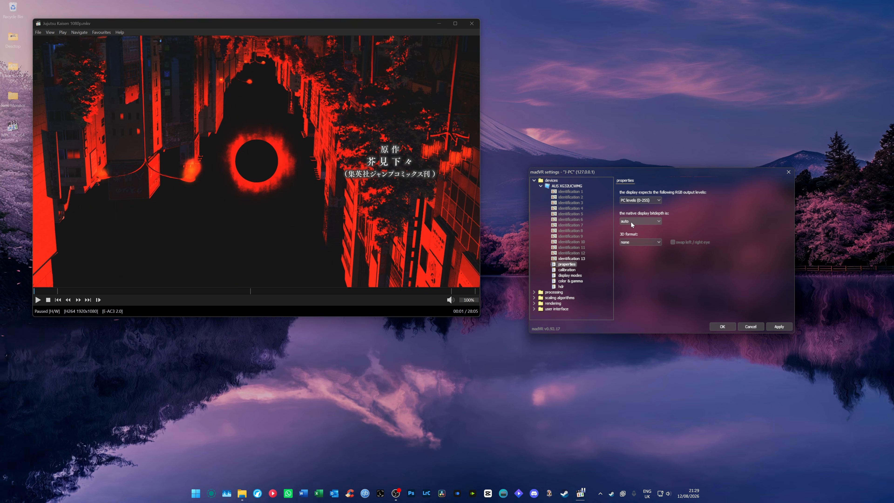
# Keep the 3D format at none, disable calibration controls for this display, and check the display modes page
pyautogui.click(644, 242)
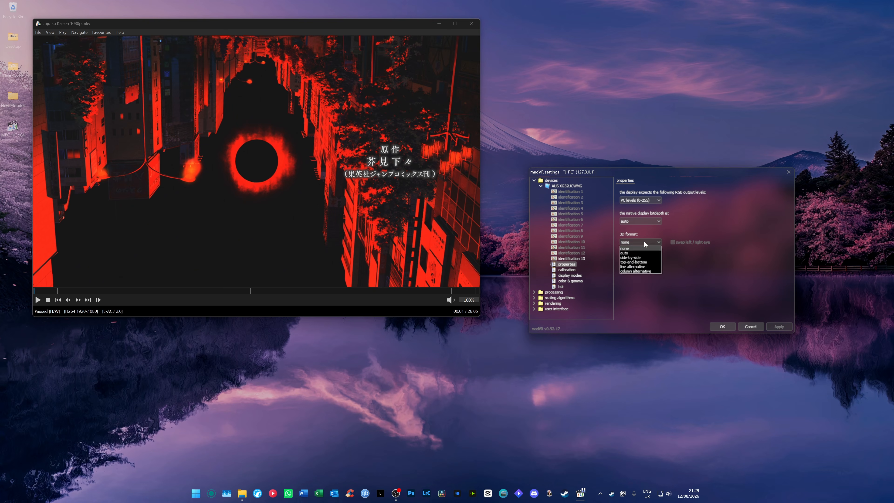
pyautogui.click(568, 270)
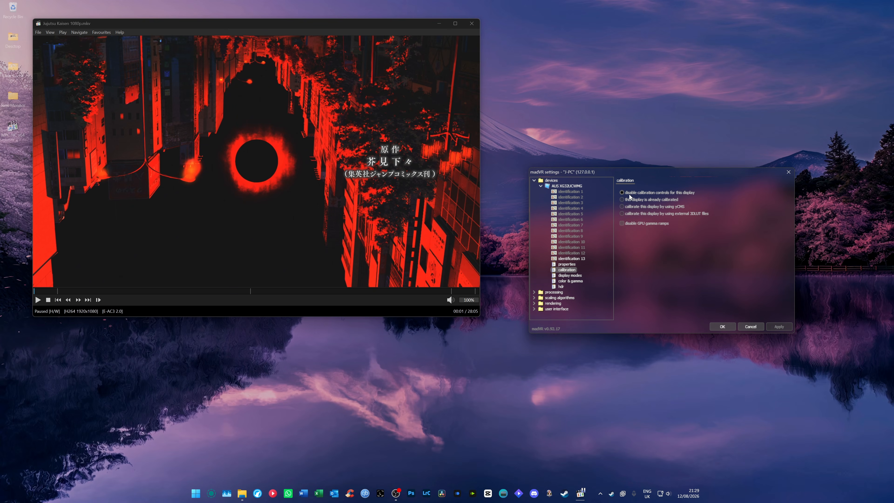
pyautogui.click(638, 193)
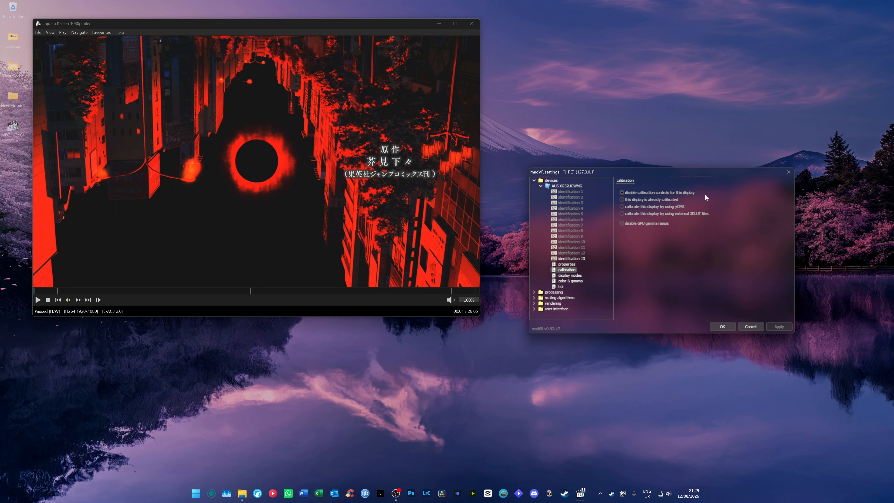
pyautogui.click(580, 275)
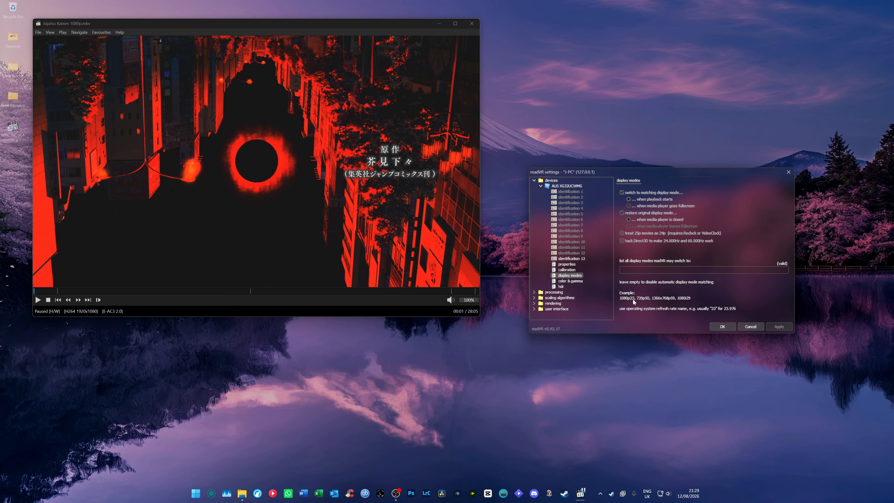
# Try gamma processing with a pure power curve of 2.40 in the color & gamma settings and switch it off again
pyautogui.click(565, 282)
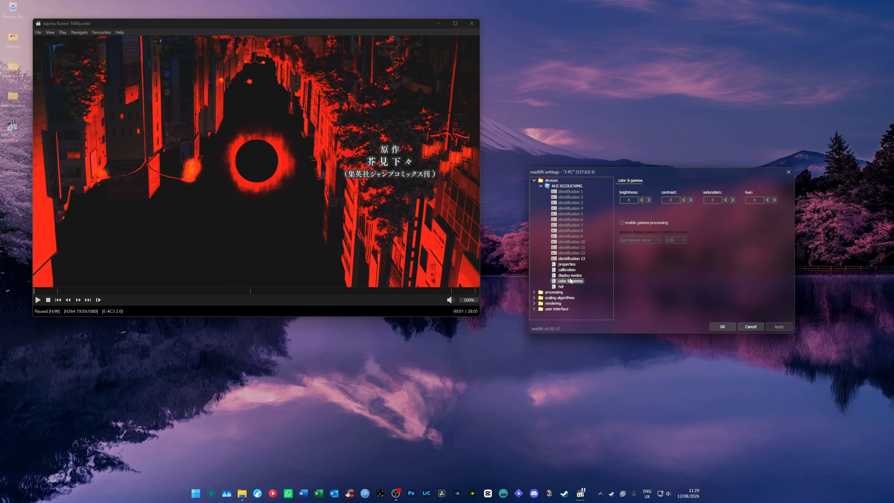
pyautogui.click(641, 224)
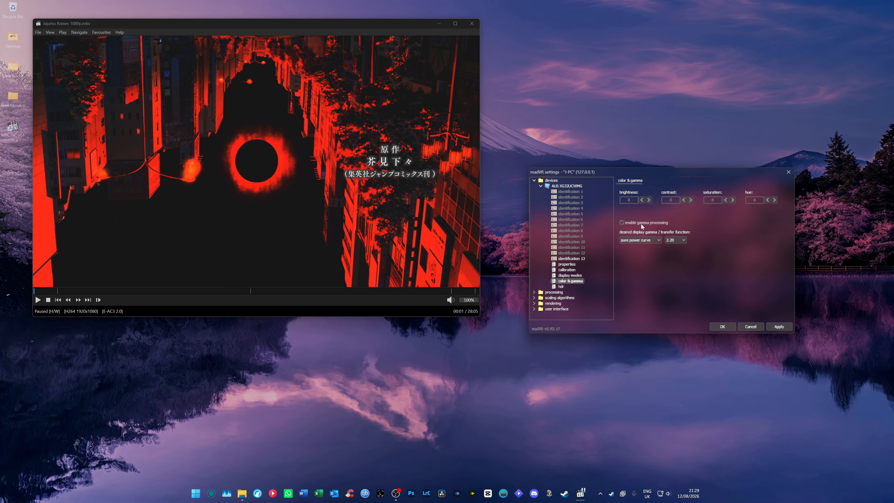
pyautogui.click(672, 241)
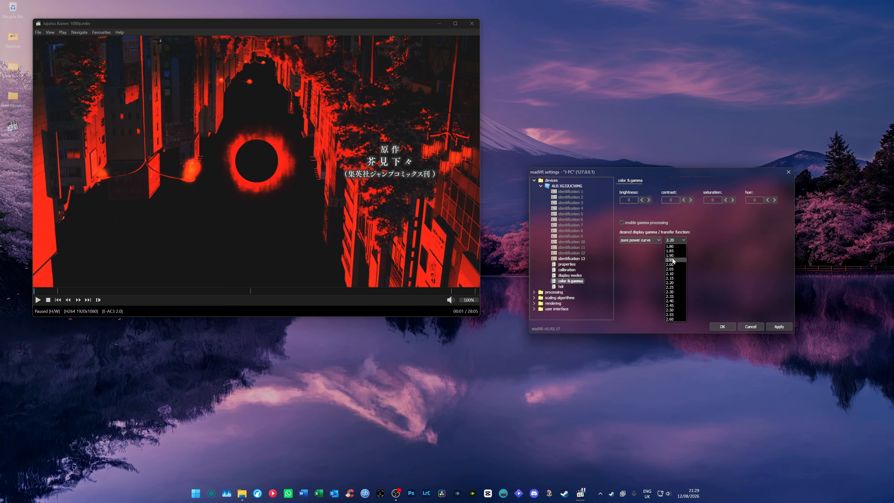
pyautogui.click(674, 300)
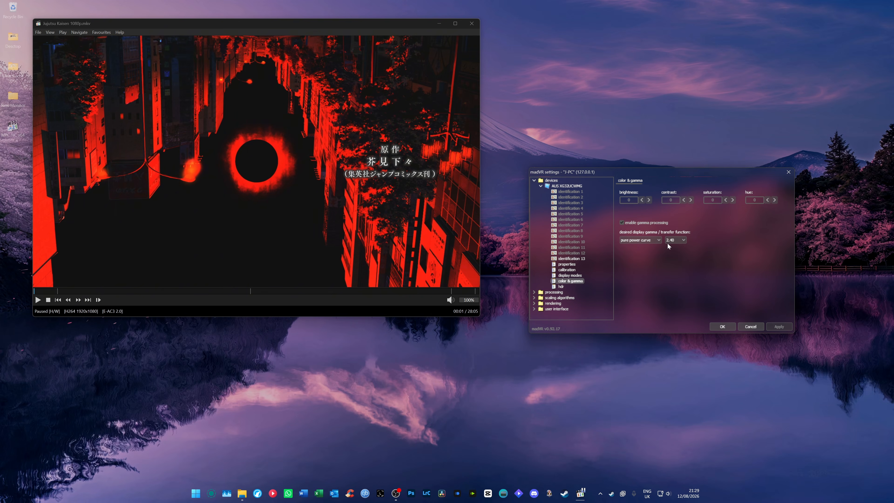
pyautogui.click(633, 223)
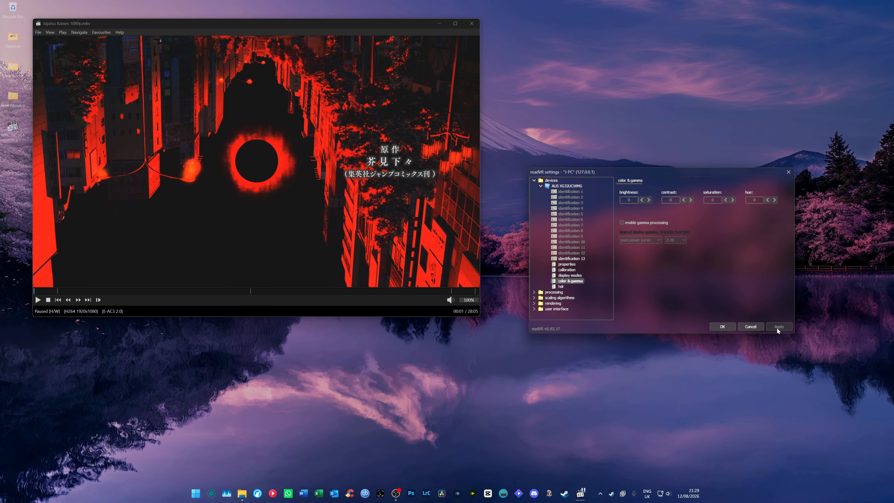
# Review the monitor's hdr page and the deinterlacing and artifact removal options under processing
pyautogui.click(561, 286)
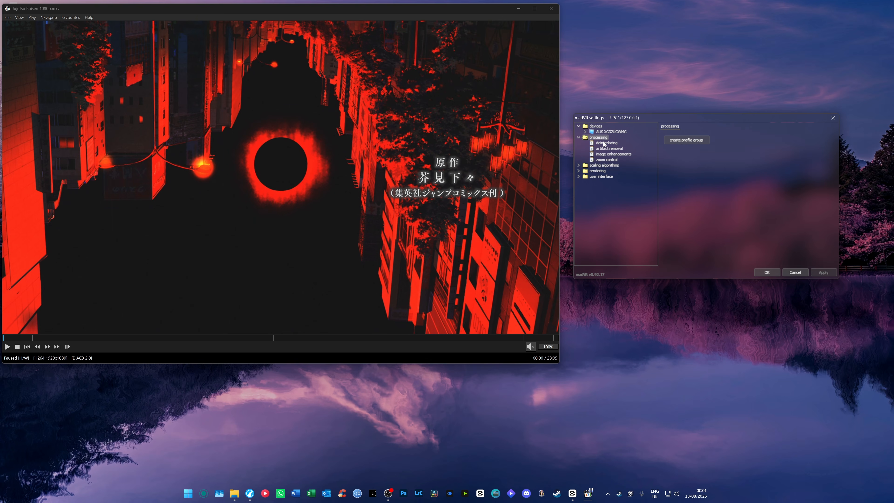
pyautogui.click(604, 143)
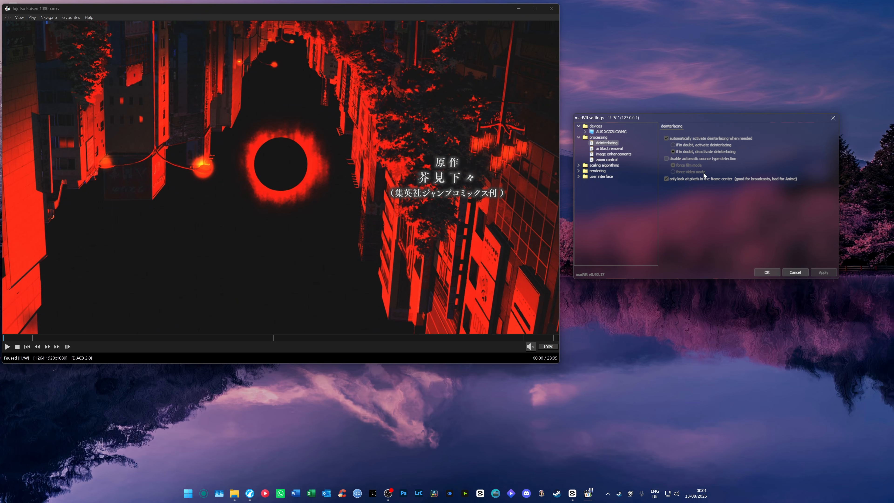
pyautogui.click(605, 149)
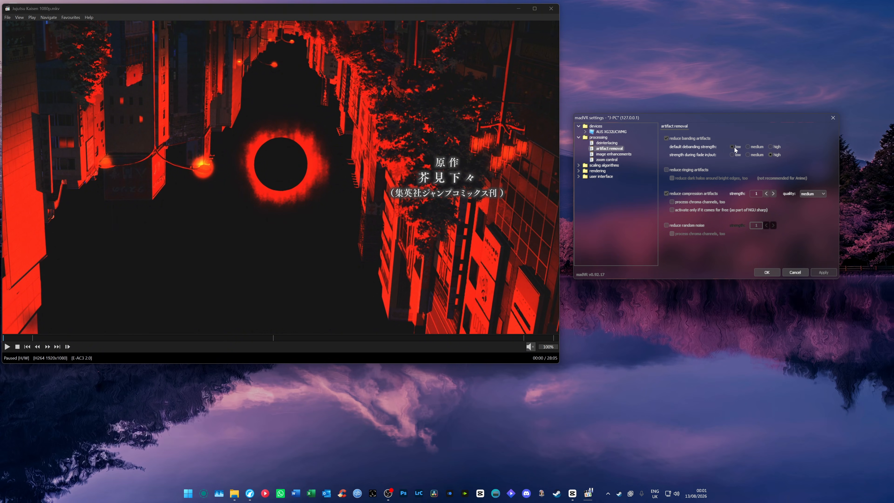
pyautogui.click(675, 171)
pyautogui.click(675, 172)
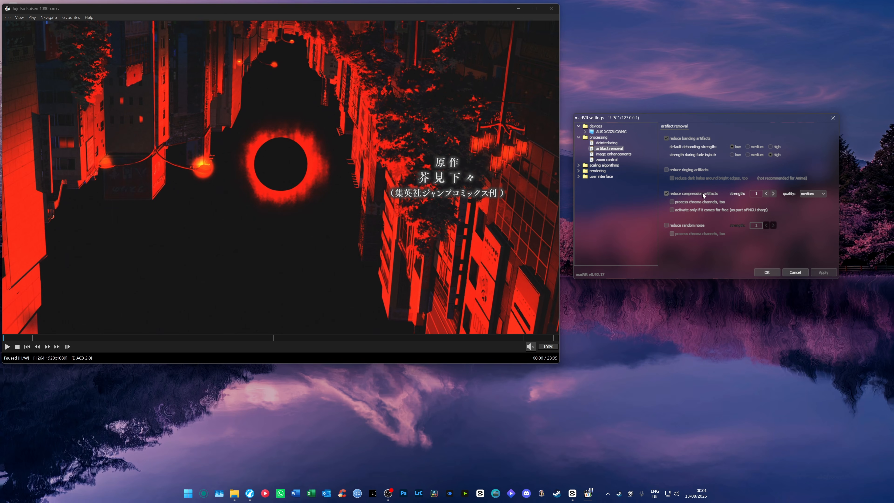
# Set the quality of compression artifact reduction to very high
pyautogui.click(813, 193)
pyautogui.click(810, 215)
pyautogui.click(810, 194)
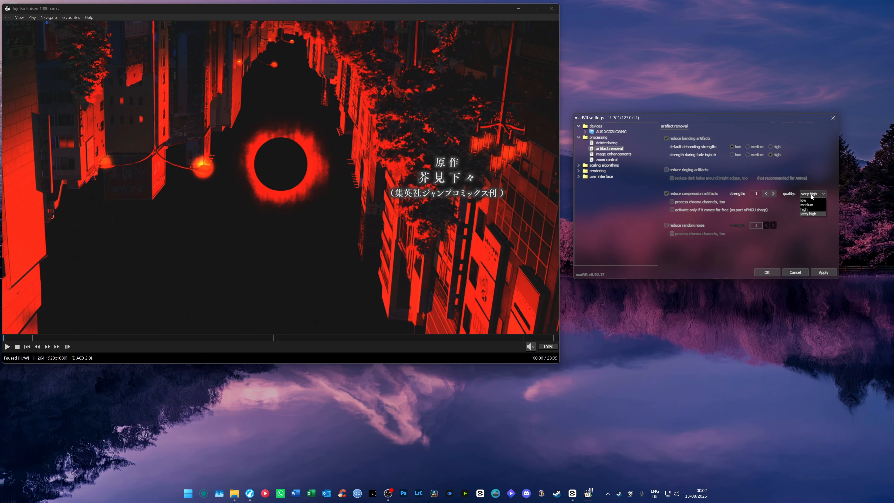
pyautogui.click(809, 215)
# Show the rendering statistics overlay on the video and start playback to check the dropped frames
pyautogui.click(422, 192)
pyautogui.hotkey('ctrl', 'j')
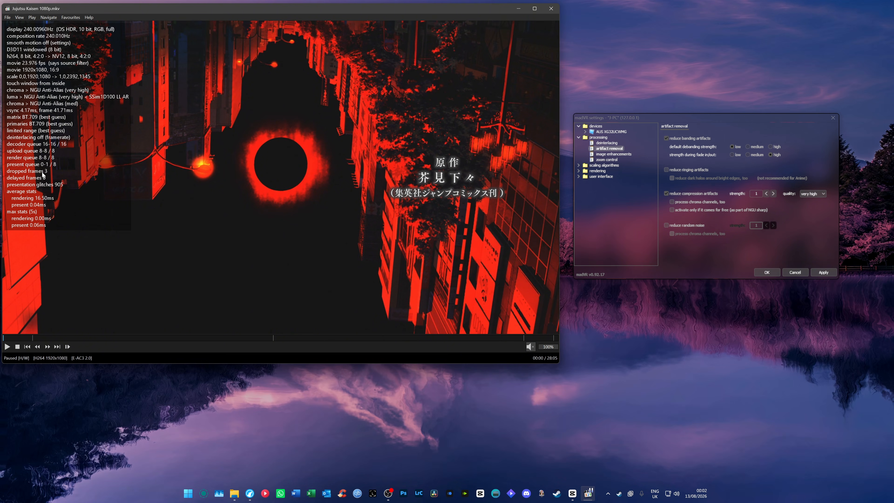
pyautogui.click(167, 191)
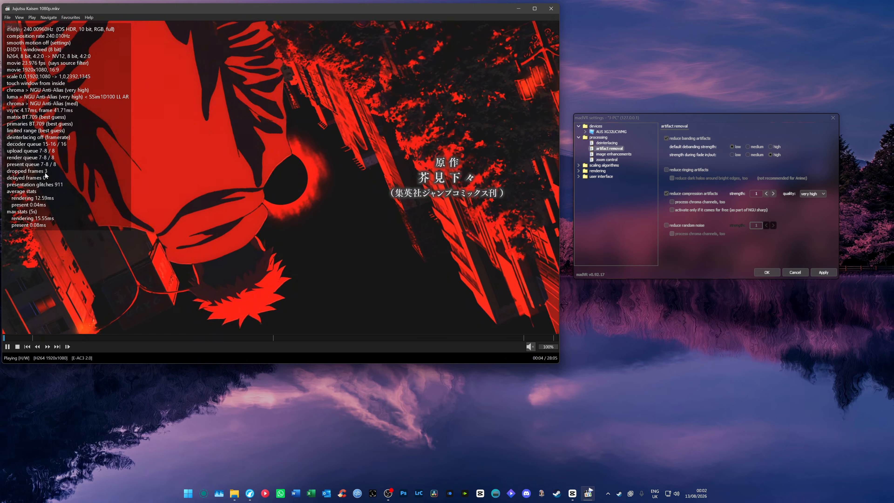
# Set the quality of compression artifact reduction to low and disable the reduction
pyautogui.click(813, 194)
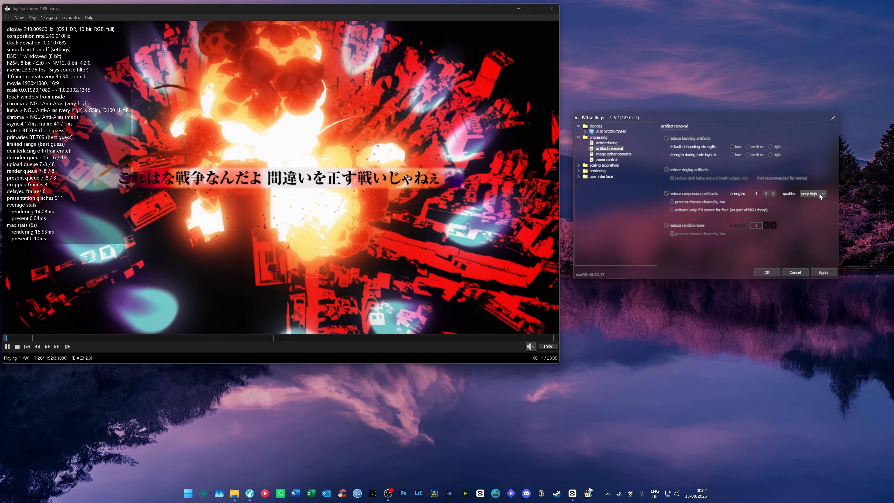
pyautogui.click(819, 194)
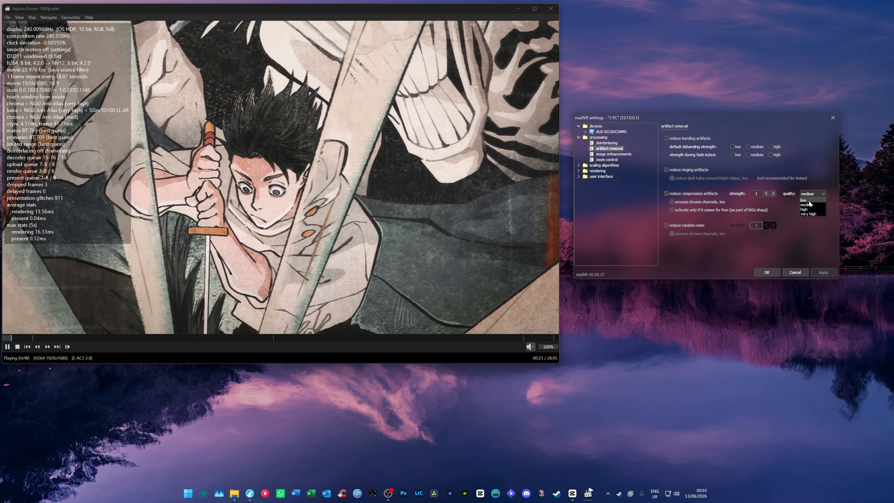
pyautogui.click(809, 199)
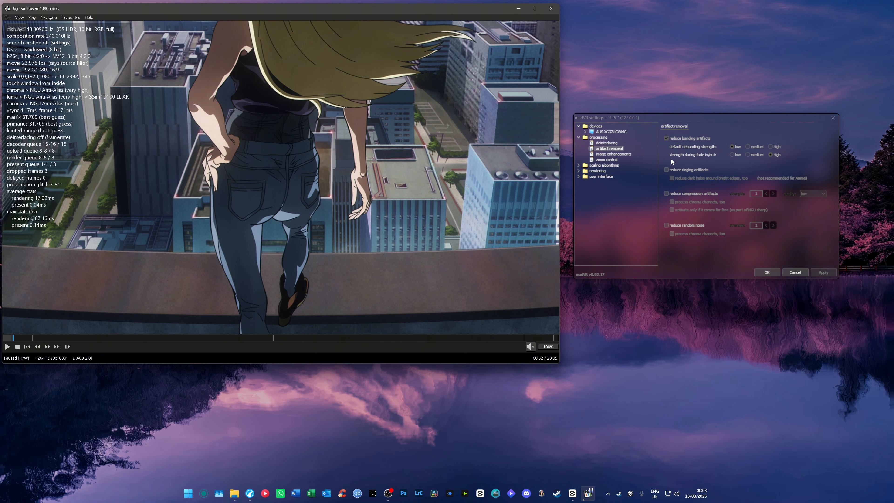
# Review the image enhancements and zoom control pages, and examine the ASUS Monitor scaling group with its 4K and 1080p profiles
pyautogui.click(607, 154)
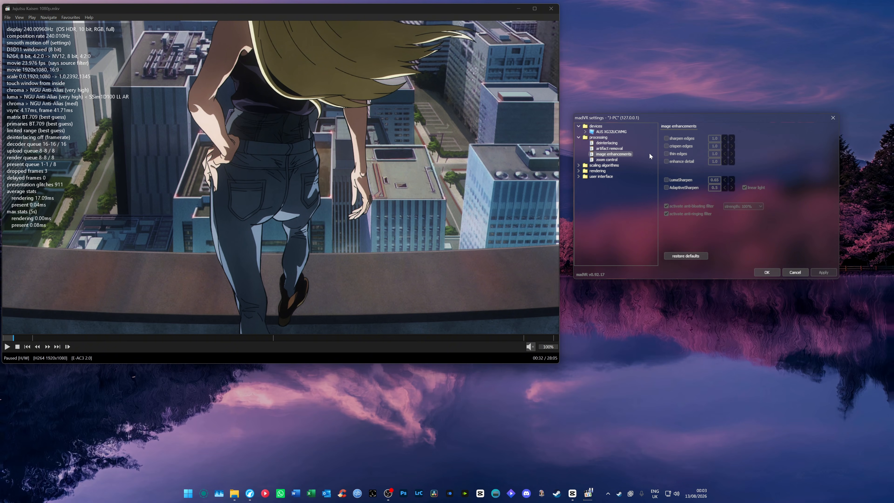
pyautogui.click(607, 160)
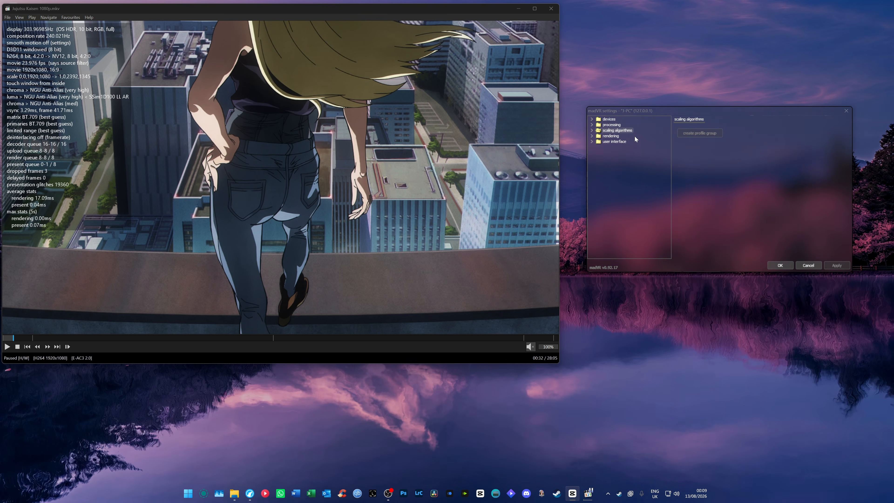
pyautogui.click(592, 130)
pyautogui.click(610, 137)
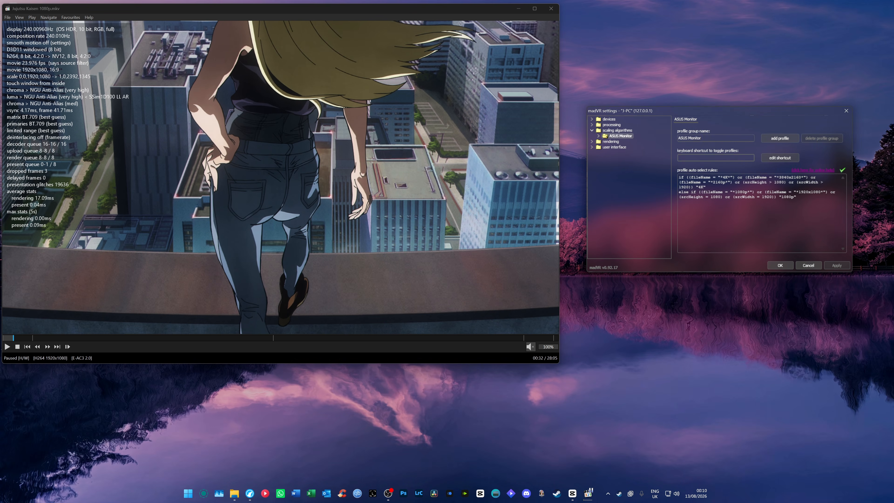
pyautogui.click(599, 136)
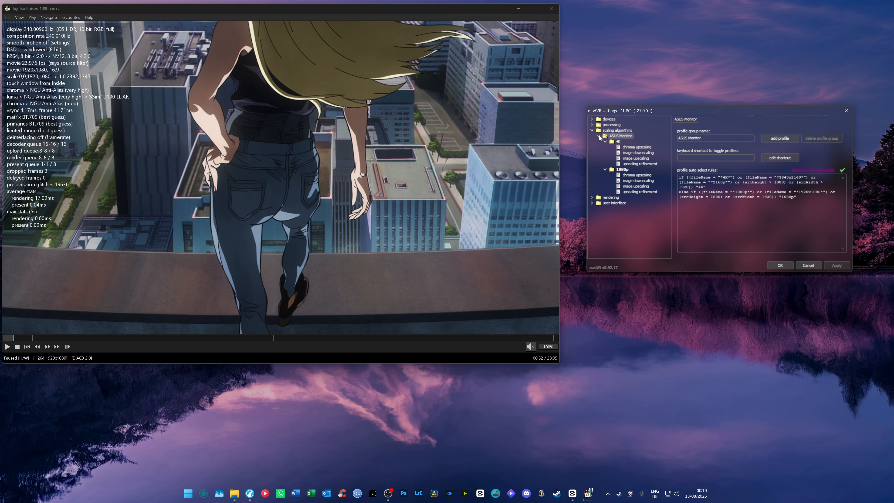
pyautogui.click(618, 142)
pyautogui.click(624, 170)
pyautogui.click(624, 136)
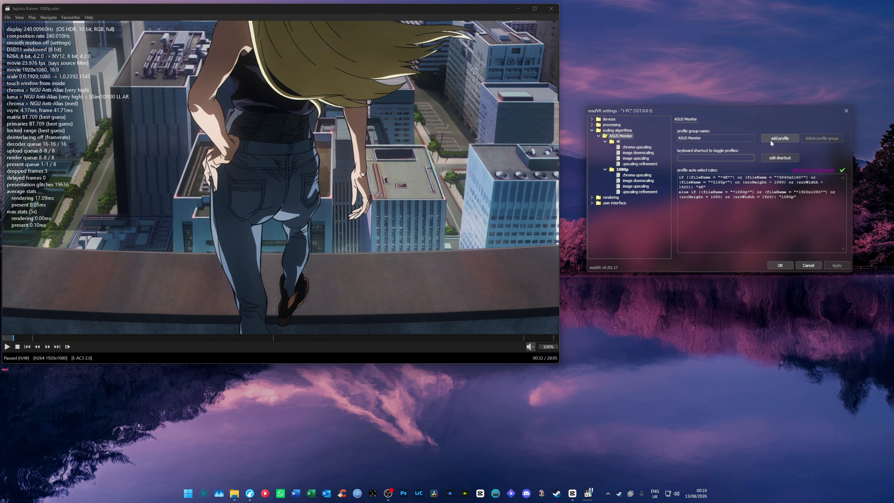
# Try adding two extra profiles to the ASUS Monitor group and delete them again
pyautogui.click(776, 139)
pyautogui.click(776, 139)
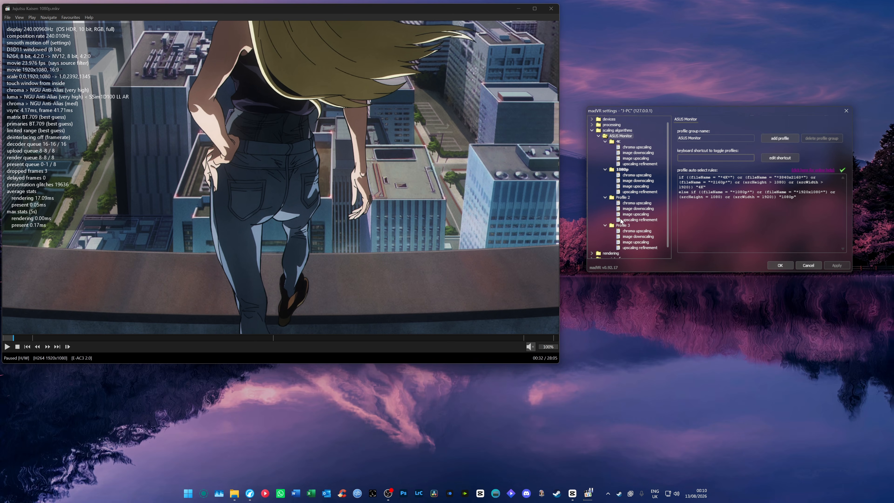
pyautogui.click(621, 226)
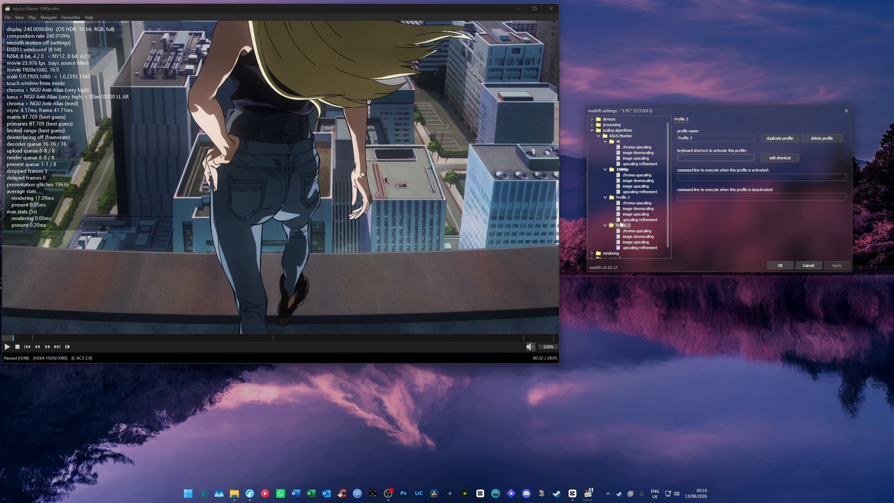
pyautogui.press('Delete')
pyautogui.press('Delete')
# Examine the ASUS Monitor group's profile auto select rules and compare them with the 4K and 1080p profile names
pyautogui.click(617, 137)
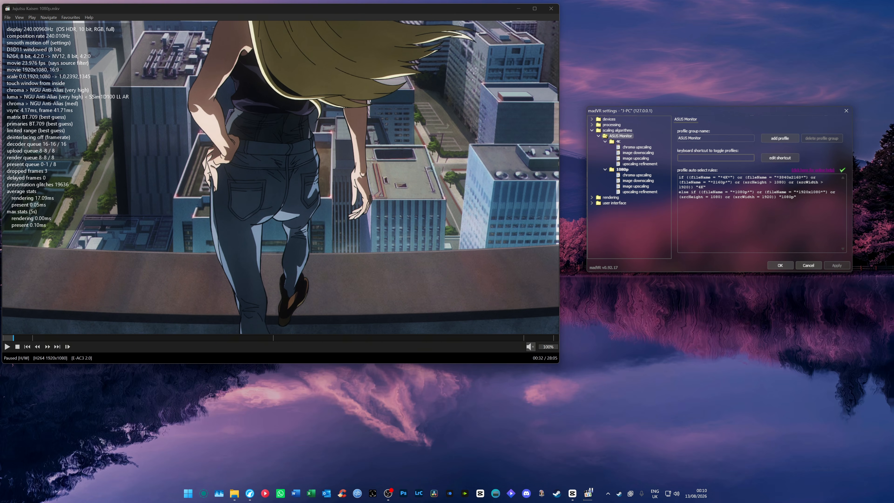
pyautogui.hotkey('ctrl', 'a')
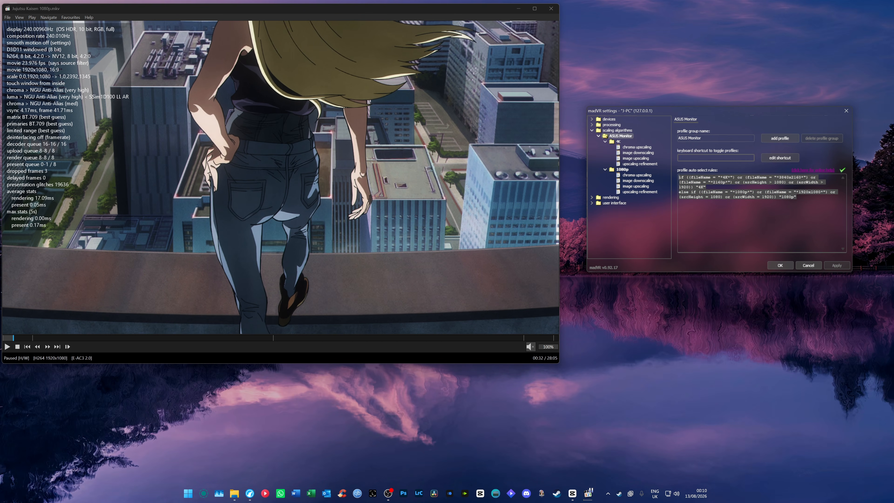
pyautogui.click(761, 220)
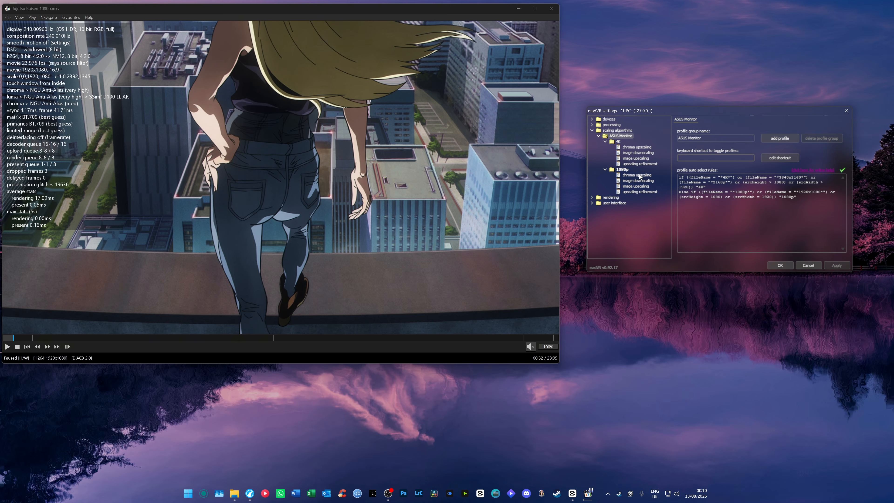
pyautogui.click(623, 170)
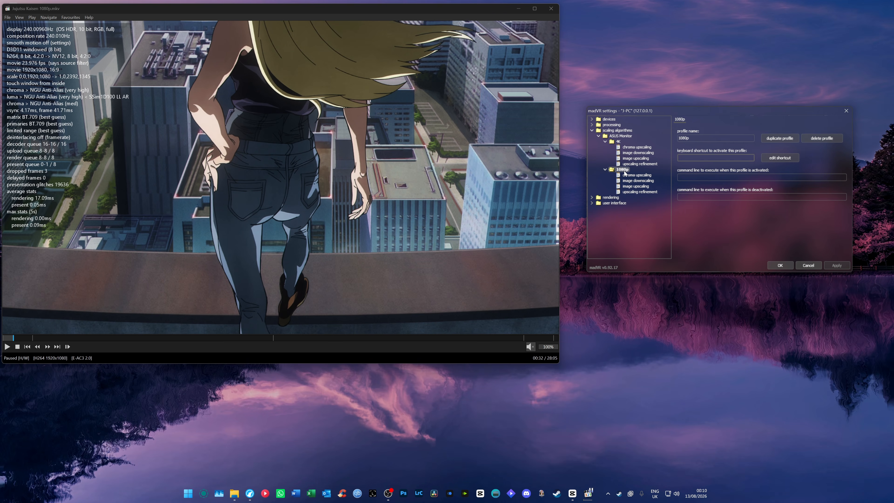
pyautogui.click(619, 136)
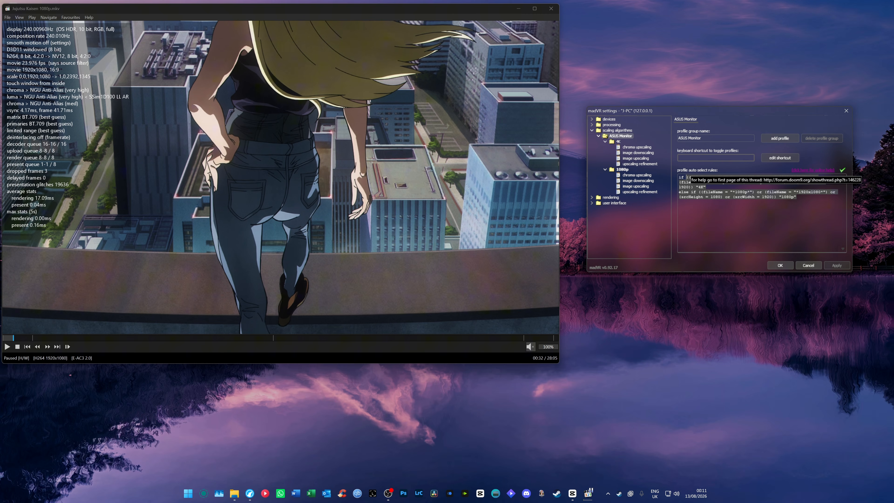
pyautogui.click(764, 219)
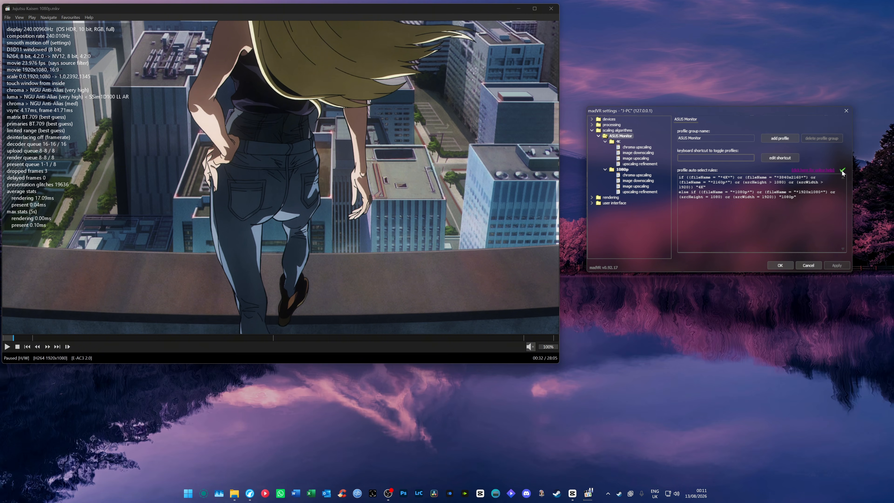
pyautogui.click(618, 142)
pyautogui.click(623, 171)
pyautogui.click(622, 136)
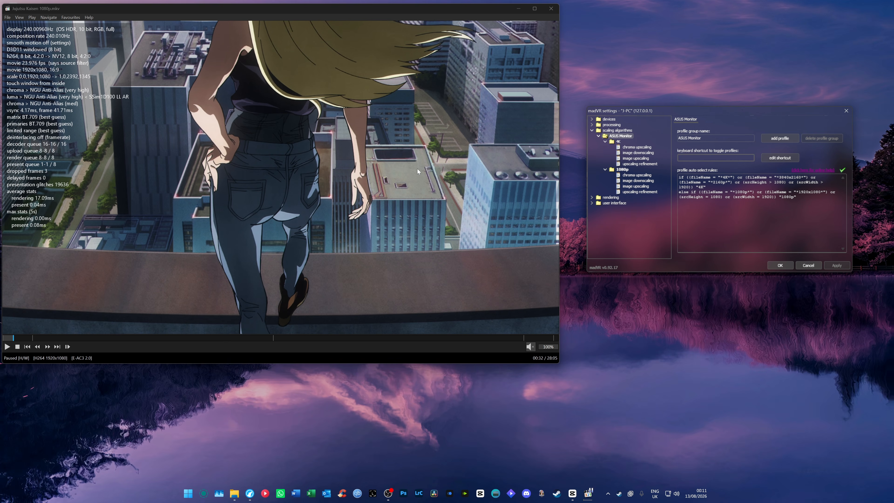
# Look through the 1080p profile's chroma upscaling, image downscaling and image upscaling pages
pyautogui.click(622, 170)
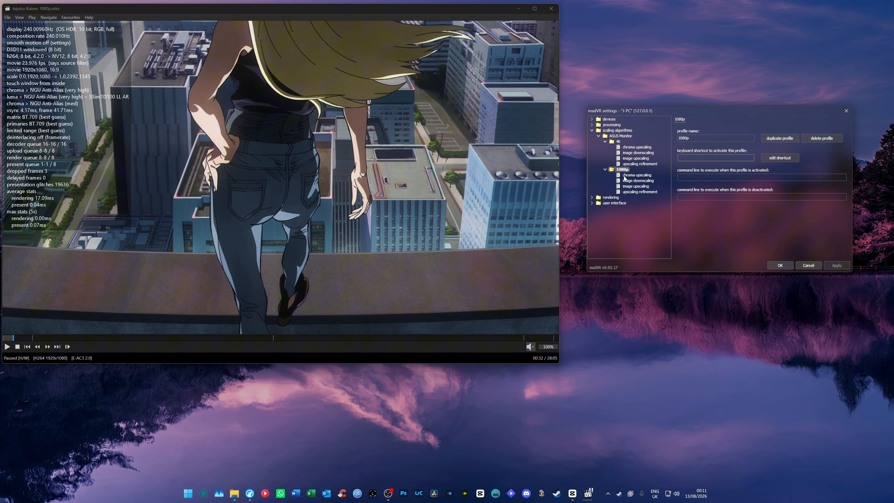
pyautogui.click(625, 175)
pyautogui.click(625, 181)
pyautogui.click(626, 187)
pyautogui.click(623, 170)
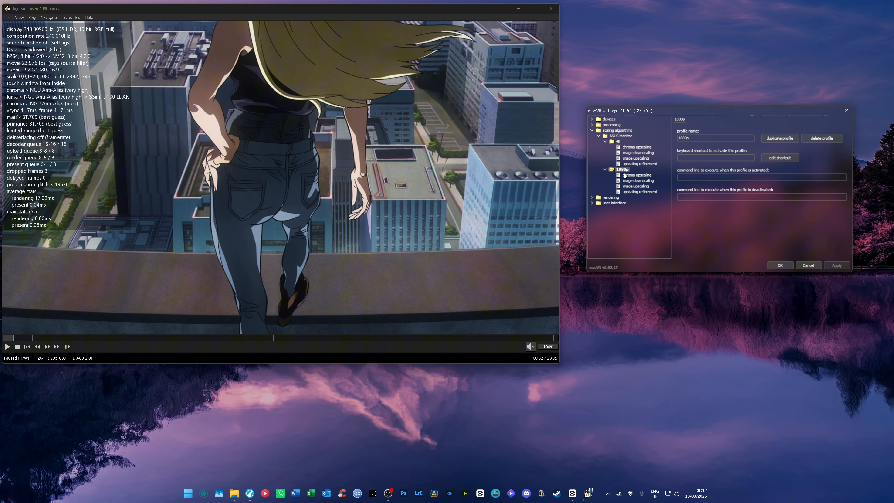
# Look through the 1080p profile's chroma upscaling, image downscaling, image upscaling and upscaling refinement pages and return to the profile's main page
pyautogui.click(625, 176)
pyautogui.click(628, 182)
pyautogui.click(630, 187)
pyautogui.click(630, 192)
pyautogui.click(620, 170)
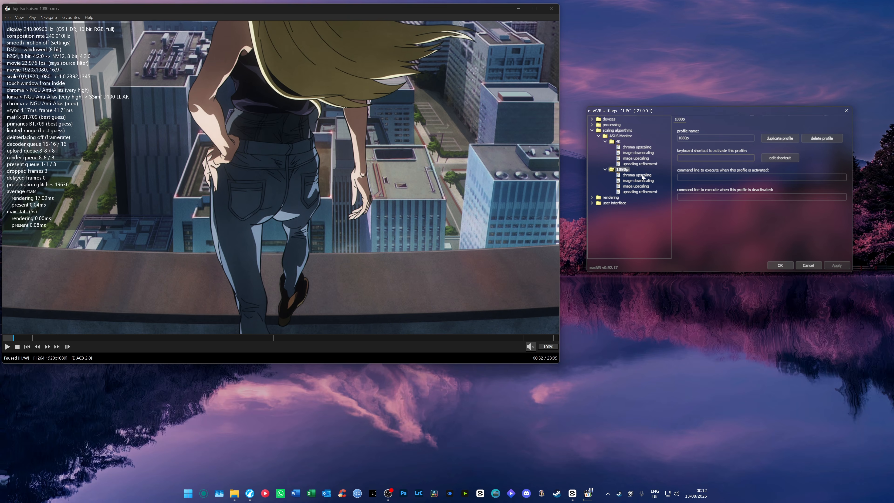
# Play a short stretch of the 1080p video, jump back a few seconds and pause it, watching the rendering statistics
pyautogui.click(44, 190)
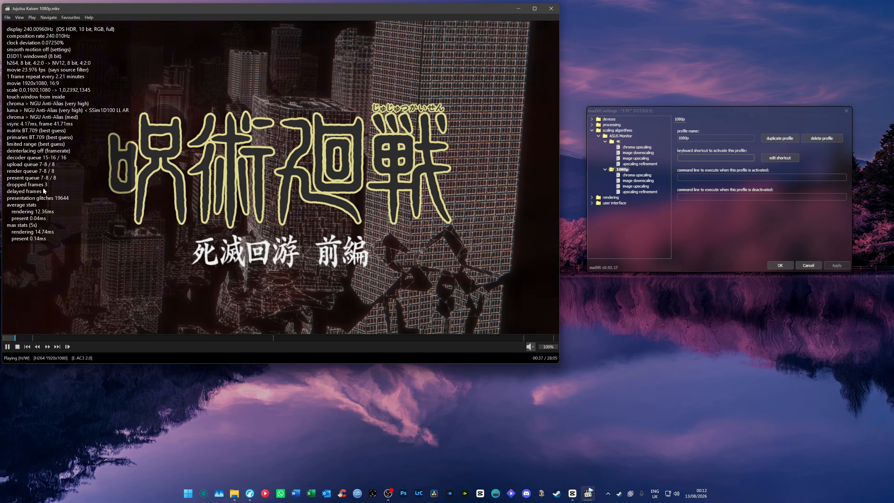
pyautogui.press('Left')
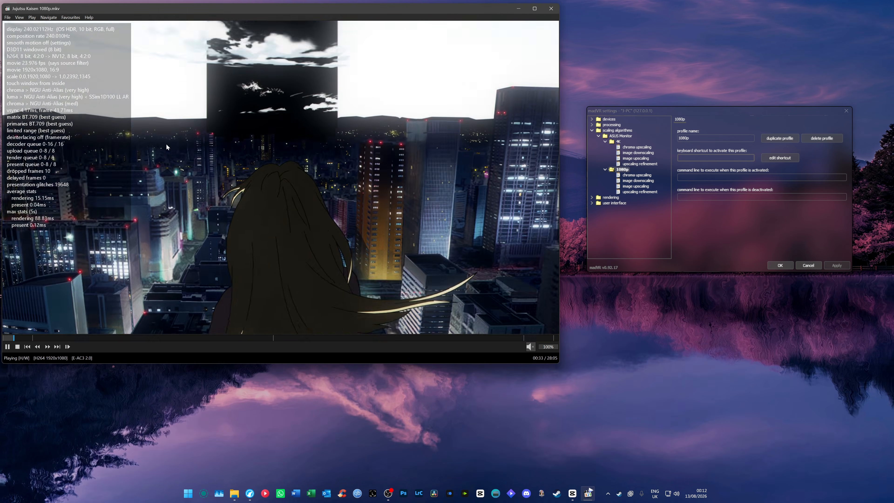
pyautogui.press('space')
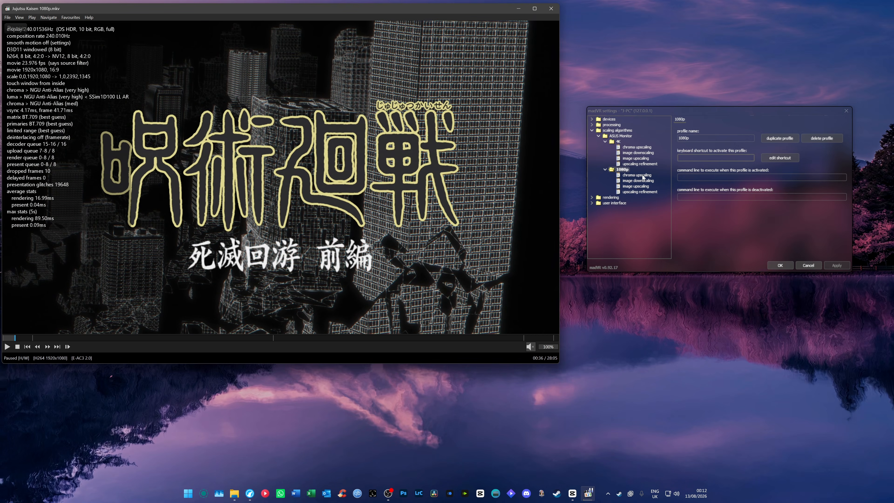
# Try the medium quality of NGU Anti-Alias chroma upscaling in the 1080p profile and return it to very high quality
pyautogui.click(642, 175)
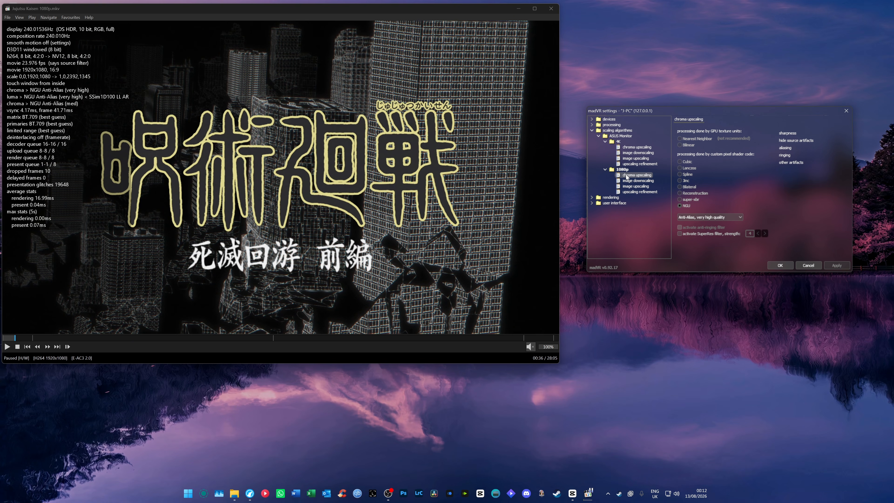
pyautogui.click(690, 217)
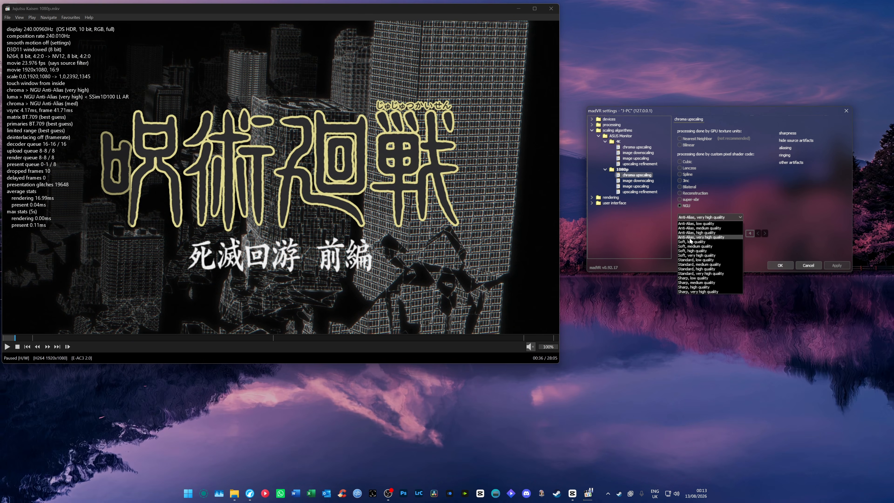
pyautogui.click(696, 220)
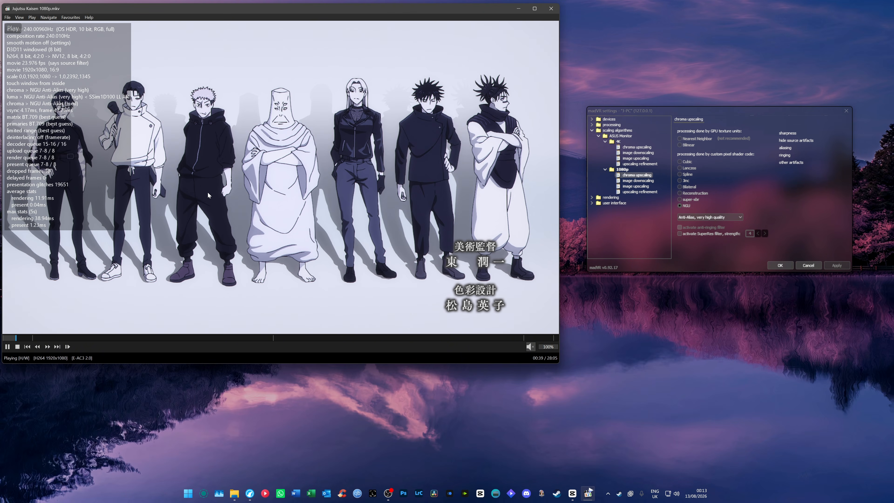
pyautogui.click(725, 219)
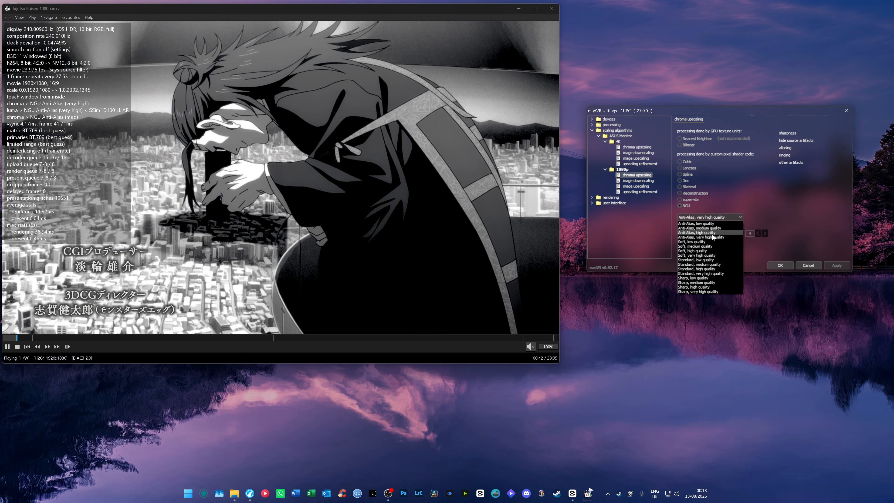
pyautogui.click(712, 235)
pyautogui.click(708, 218)
pyautogui.click(707, 228)
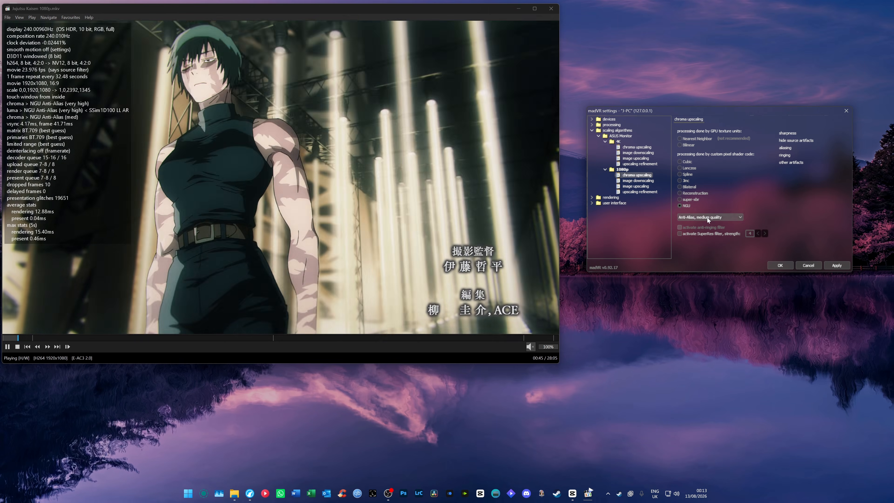
pyautogui.click(707, 219)
pyautogui.click(707, 237)
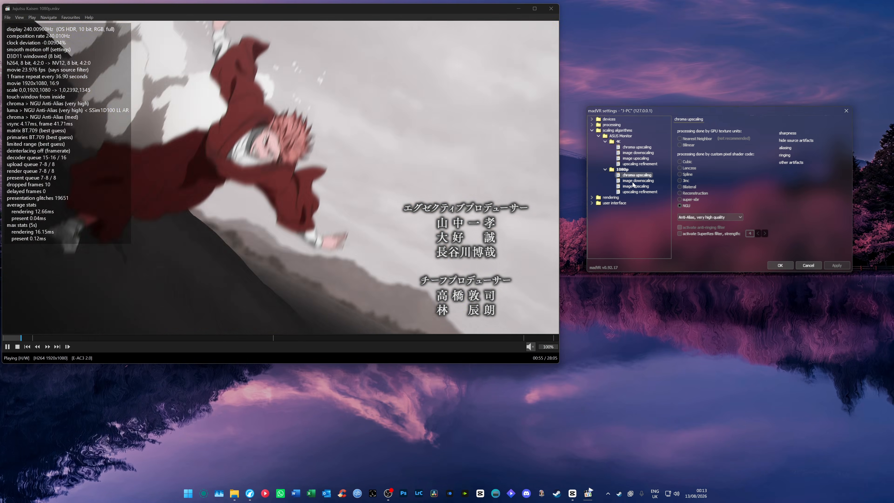
# Examine the 1080p profile's image downscaling page and the image upscaling quality choices for luma doubling, luma quadrupling and chroma
pyautogui.click(633, 182)
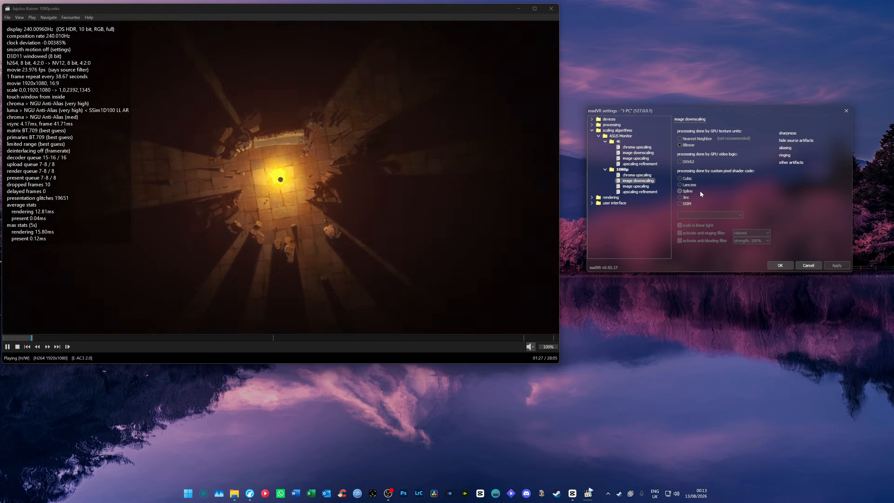
pyautogui.click(650, 187)
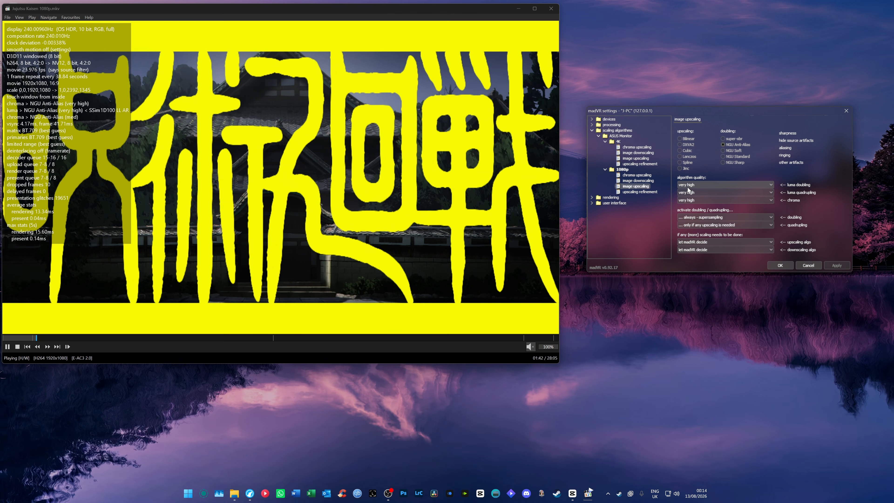
pyautogui.click(688, 188)
pyautogui.click(688, 205)
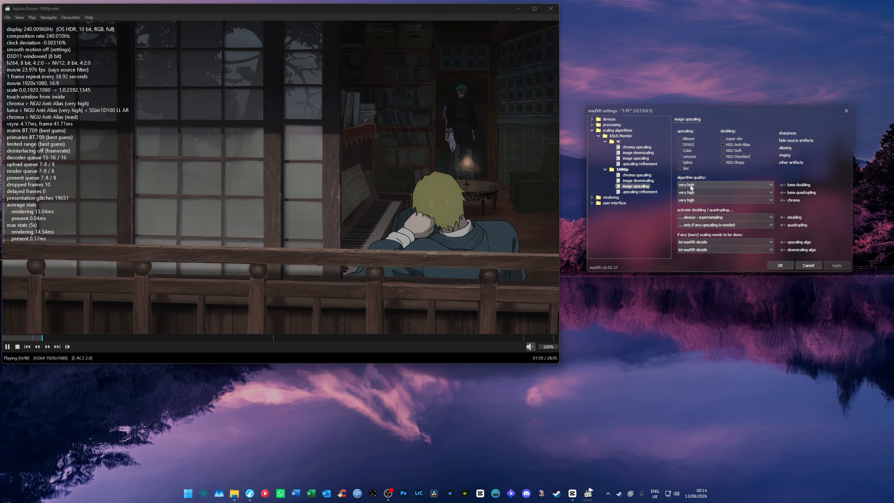
pyautogui.click(690, 186)
pyautogui.click(691, 186)
pyautogui.click(687, 192)
pyautogui.click(691, 200)
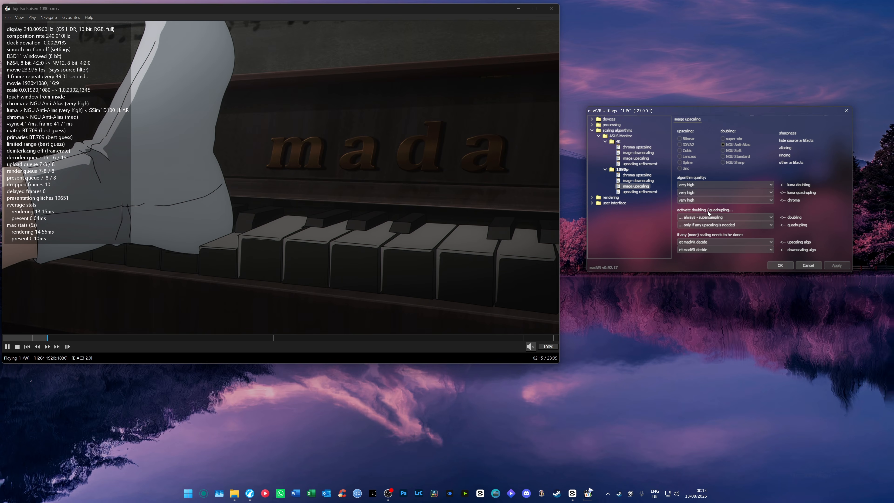
# Examine the 1080p profile's activation options for doubling and quadrupling and its upscaling refinement page
pyautogui.click(699, 224)
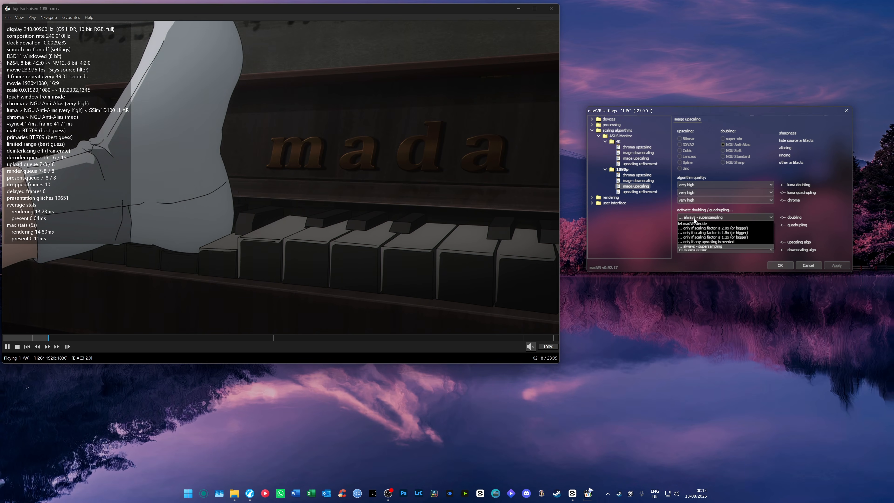
pyautogui.click(695, 242)
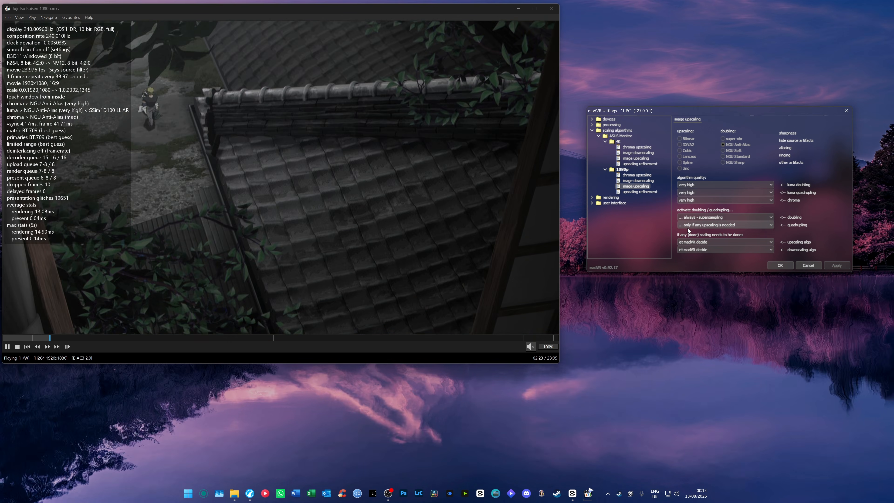
pyautogui.click(686, 226)
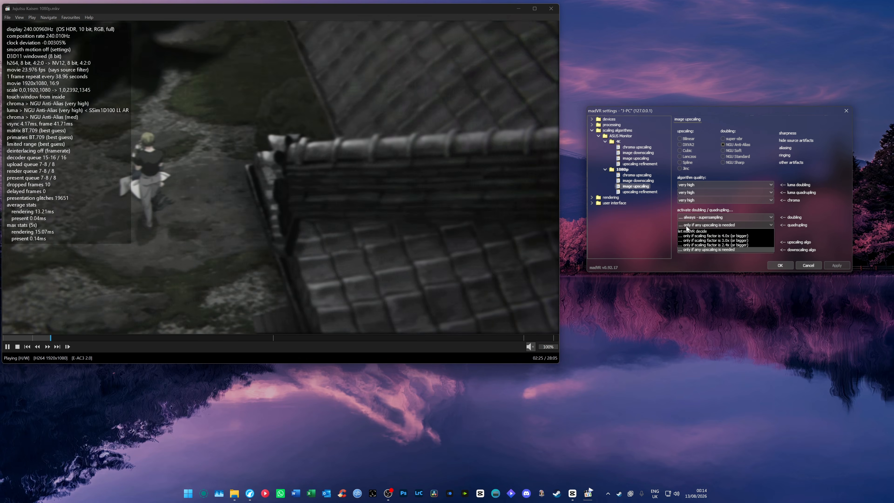
pyautogui.click(687, 249)
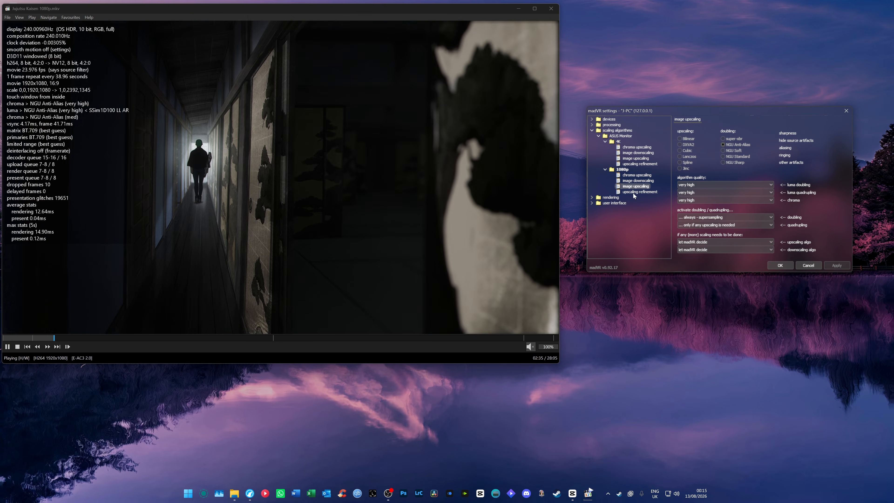
pyautogui.click(633, 192)
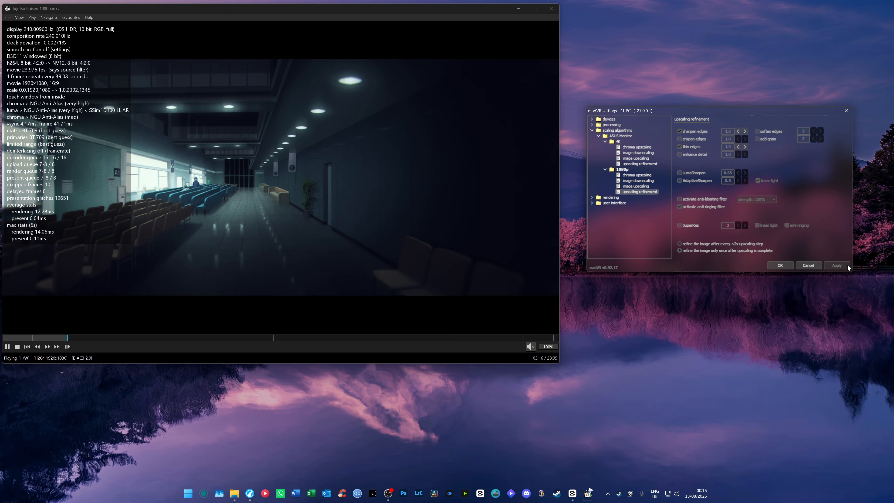
pyautogui.click(622, 170)
# Close the 1080p video and play the Interstellar 4K file from the Downloads folder instead
pyautogui.click(551, 8)
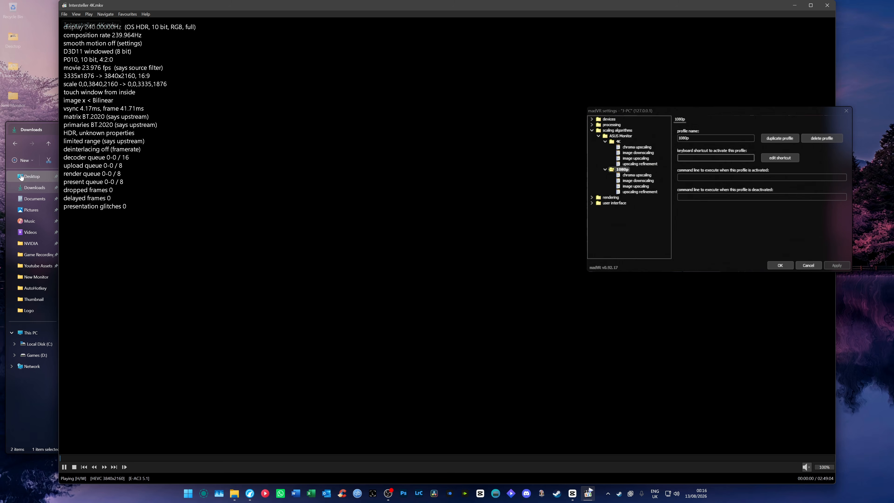
pyautogui.click(32, 130)
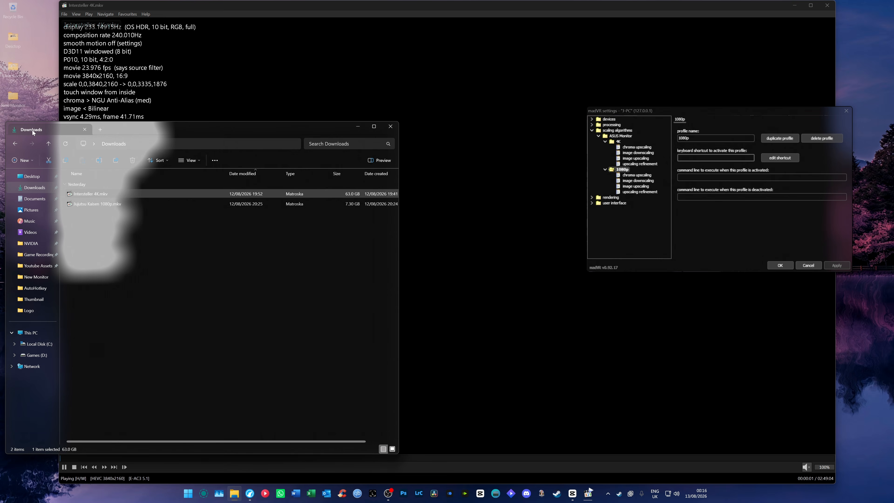
pyautogui.click(358, 127)
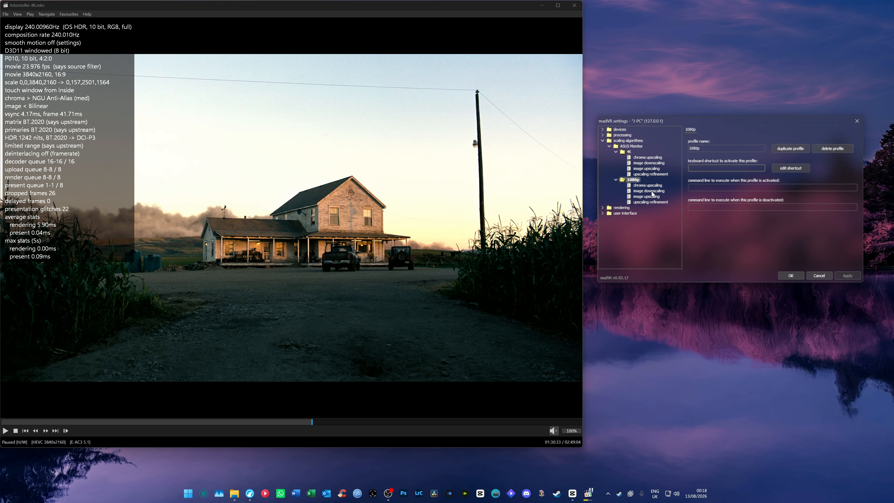
# Confirm and close the madVR settings at the 4K profile, reopen them and place the window beside the video
pyautogui.click(628, 152)
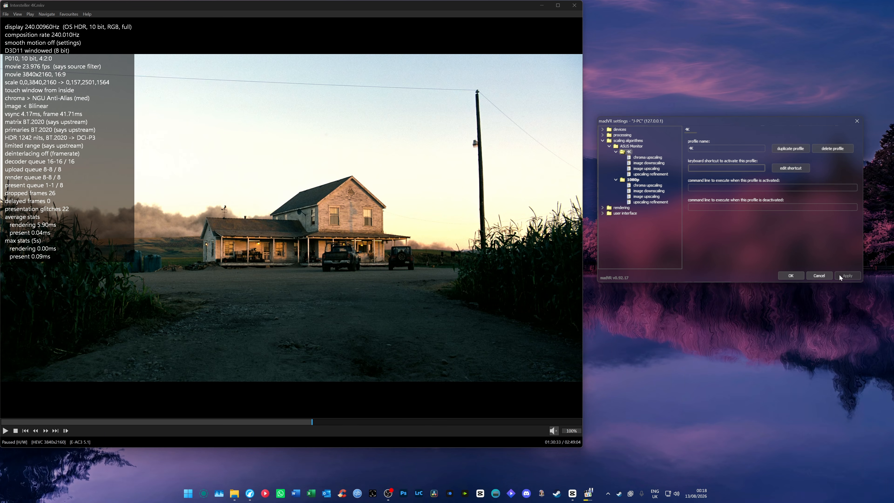
pyautogui.click(790, 275)
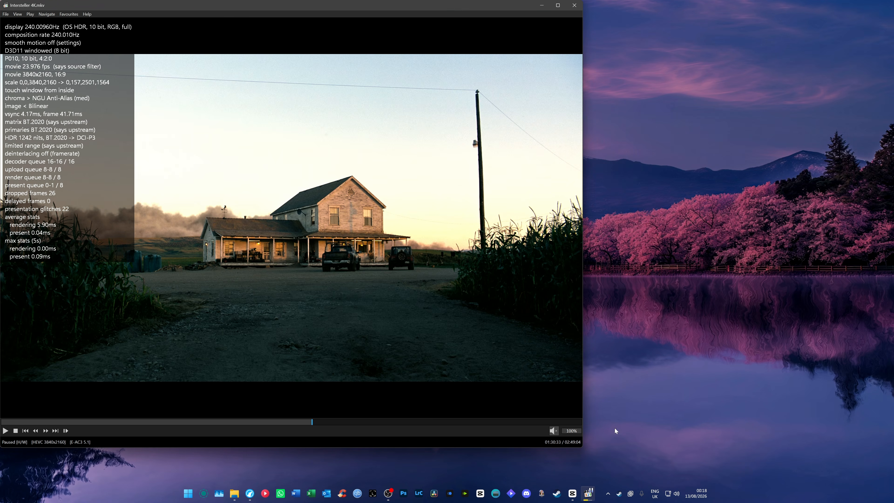
pyautogui.click(608, 495)
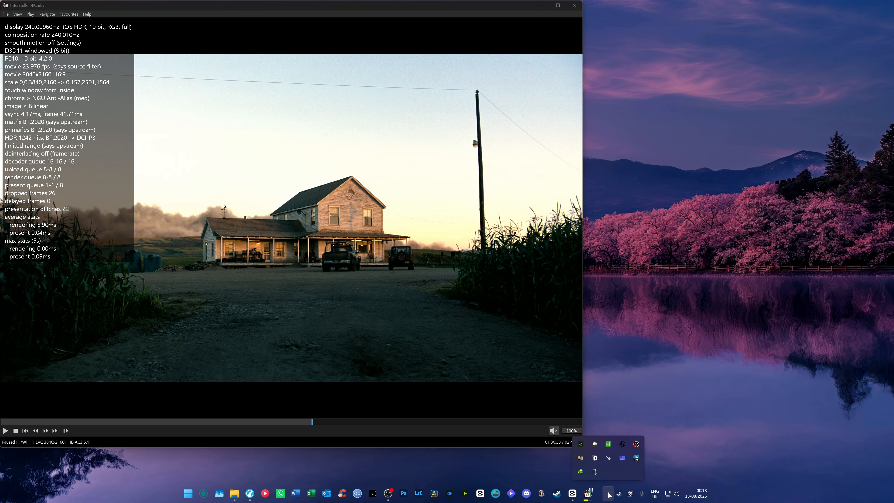
pyautogui.click(580, 458)
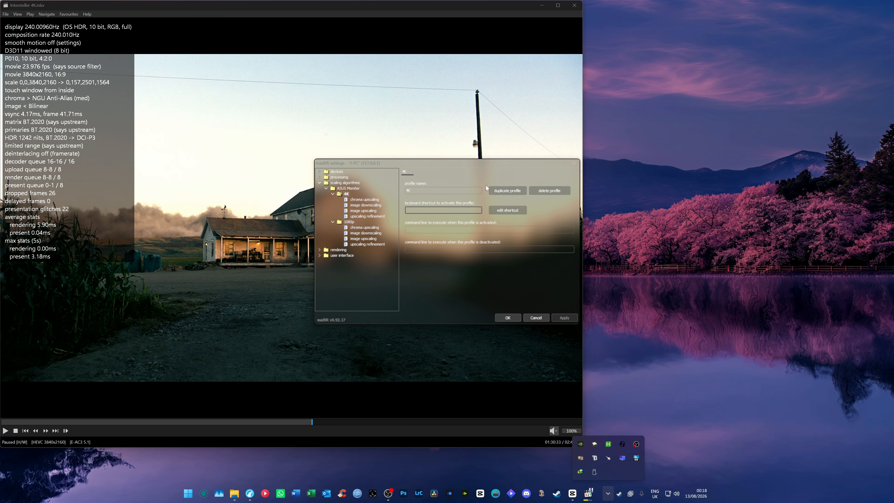
pyautogui.moveTo(491, 167); pyautogui.dragTo(763, 148)
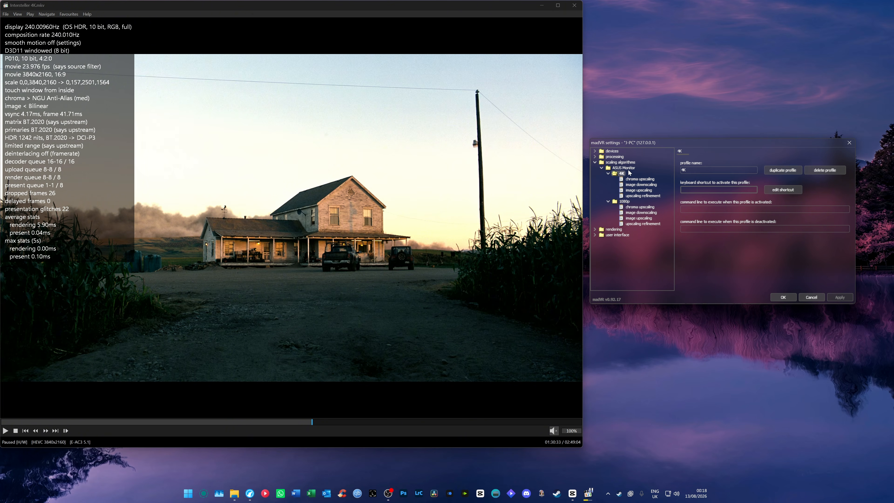
# Set the 4K profile's NGU chroma upscaling to Anti-Alias, very high quality
pyautogui.click(640, 178)
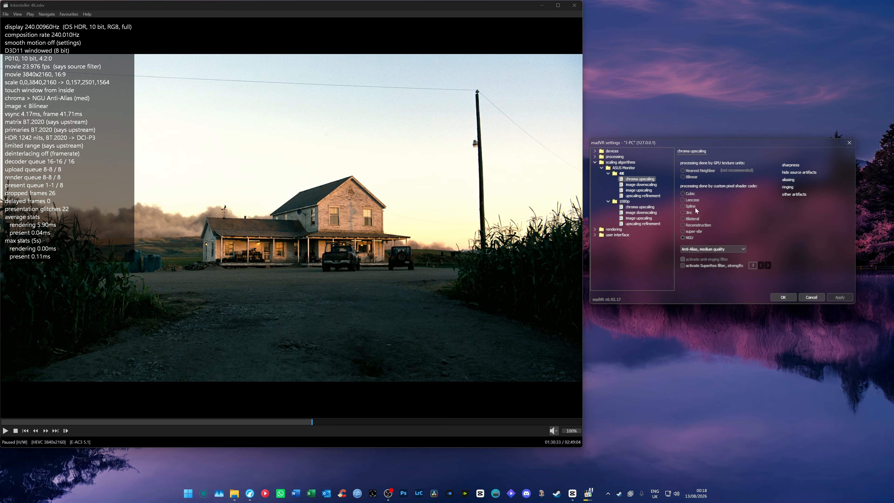
pyautogui.click(695, 248)
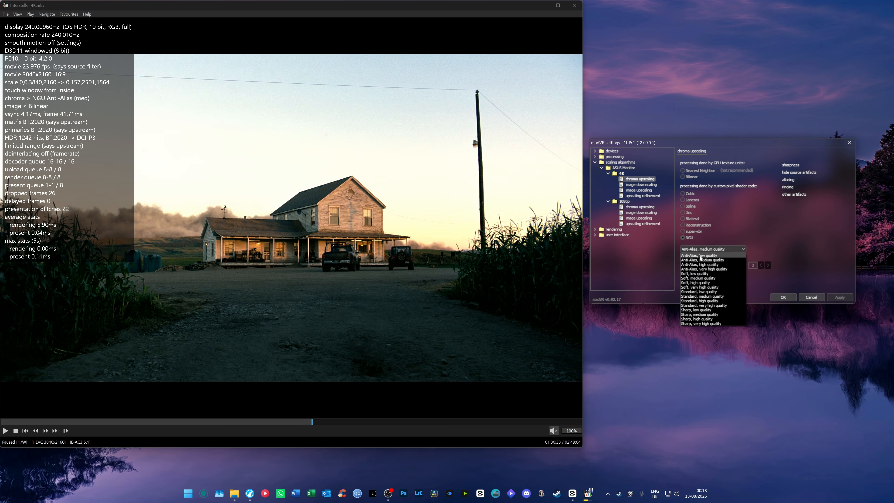
pyautogui.click(704, 269)
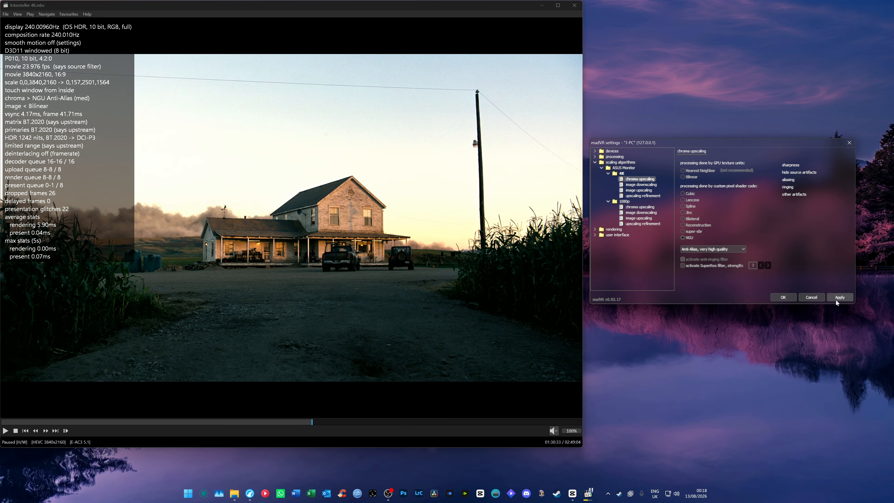
# Set the 4K profile's image upscaling algorithm quality to very high for luma doubling, luma quadrupling and chroma
pyautogui.click(640, 184)
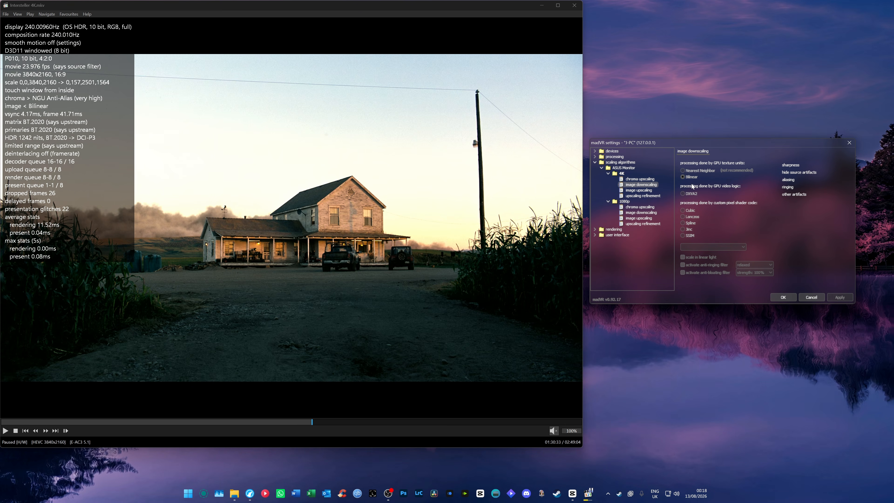
pyautogui.click(645, 191)
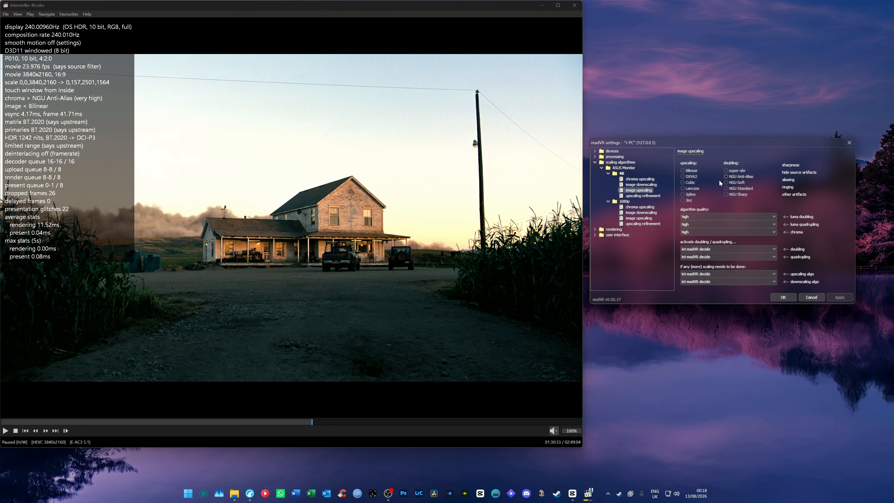
pyautogui.click(689, 218)
pyautogui.click(690, 238)
pyautogui.click(690, 226)
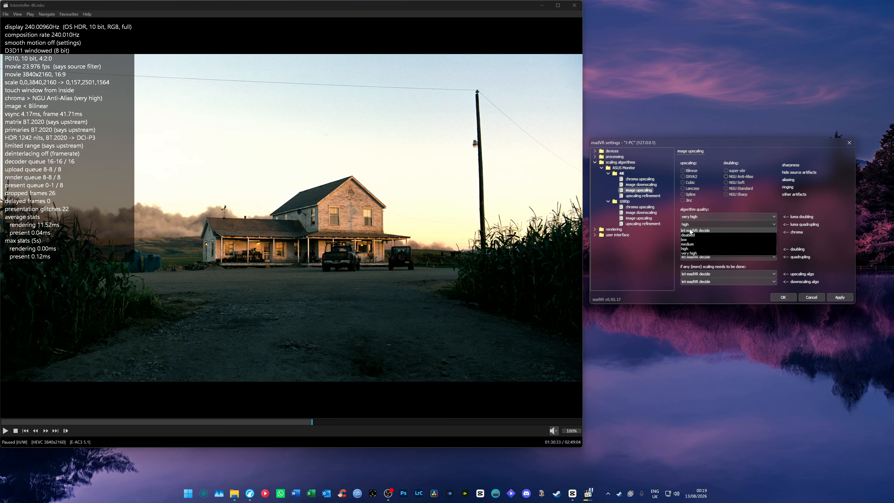
pyautogui.click(689, 253)
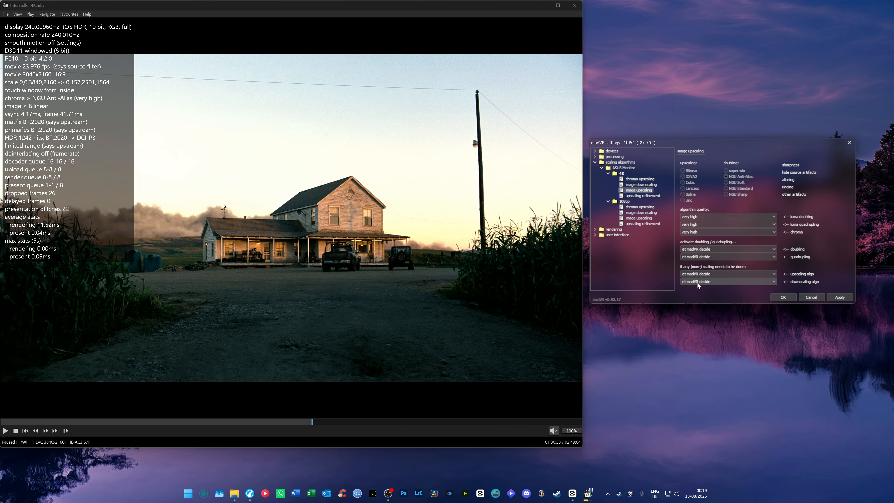
# Examine the 4K profile's upscaling refinement page and the general settings and dithering pages under rendering
pyautogui.click(637, 196)
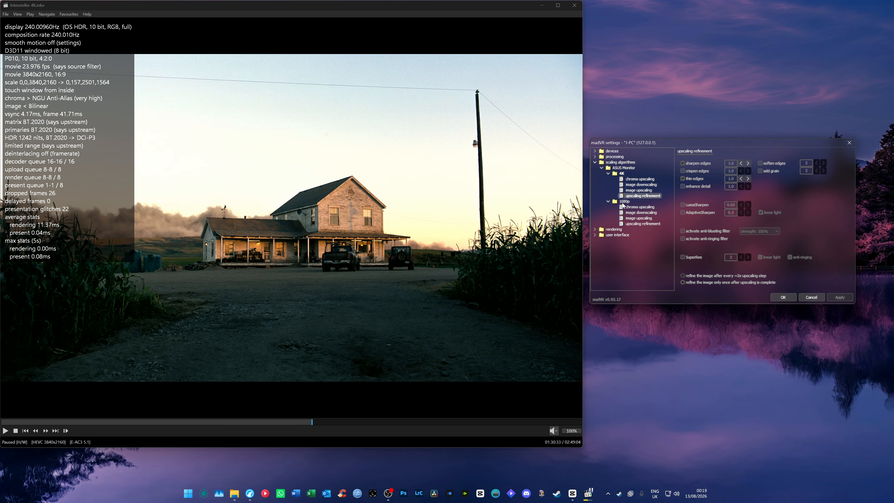
pyautogui.click(595, 163)
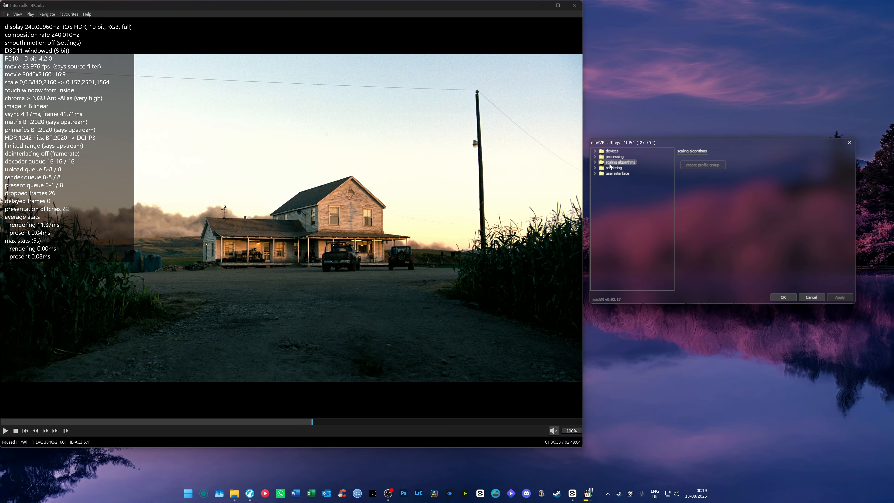
pyautogui.click(595, 168)
pyautogui.click(621, 173)
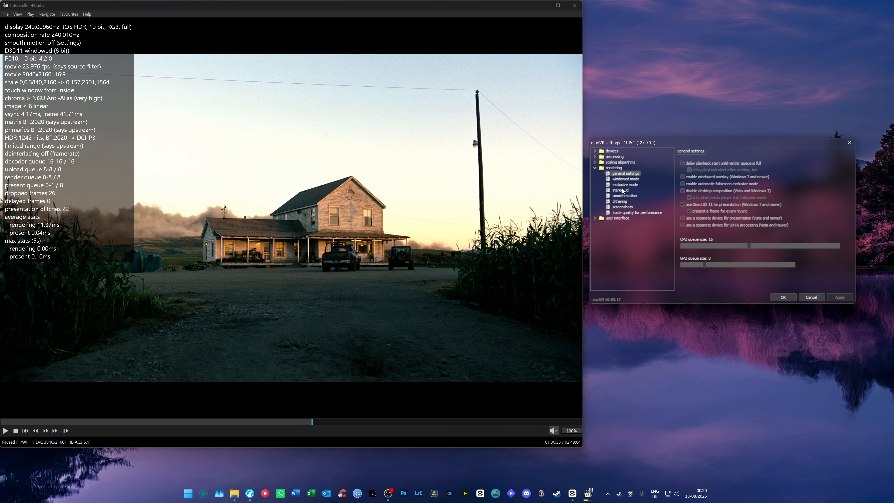
pyautogui.click(621, 204)
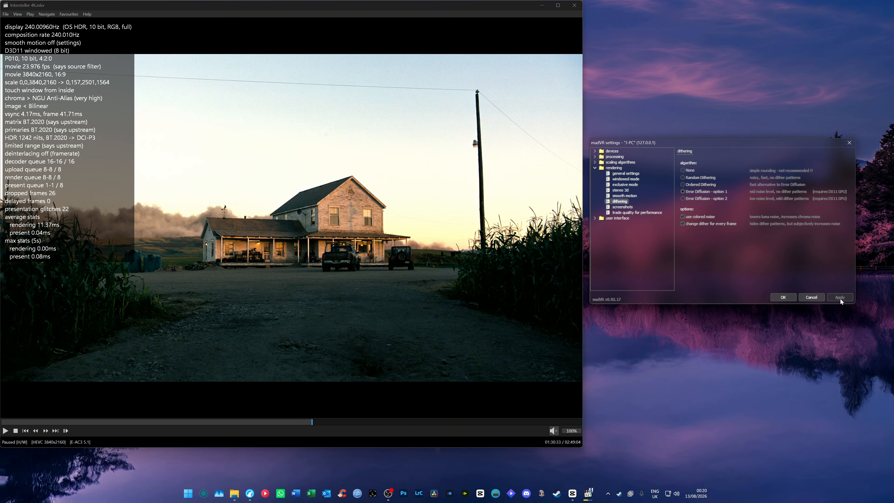
# Enable the performance trade-offs for DXVA chroma upscaling with native decoding, debanding gradient angles, fade rerendering and separate chroma scaling
pyautogui.click(622, 213)
pyautogui.click(683, 177)
pyautogui.click(685, 204)
pyautogui.click(684, 210)
pyautogui.click(686, 217)
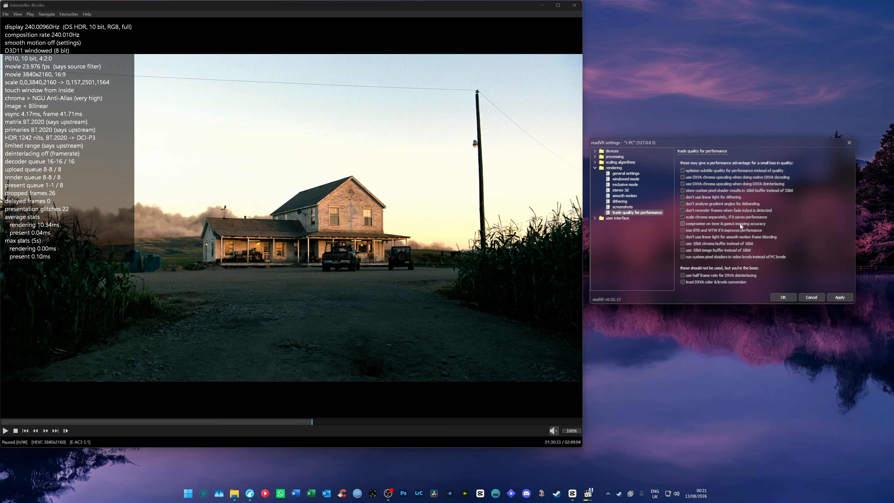
# Disable the performance trade-offs for separate chroma scaling, fade rerendering, debanding gradient angles, linear light dithering and 16bit custom pixel shader results
pyautogui.click(683, 216)
pyautogui.click(682, 211)
pyautogui.click(682, 197)
pyautogui.click(682, 190)
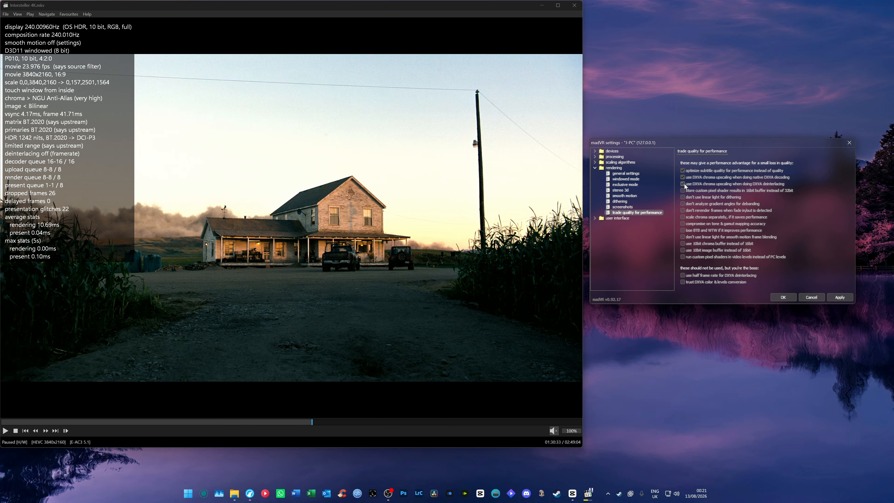